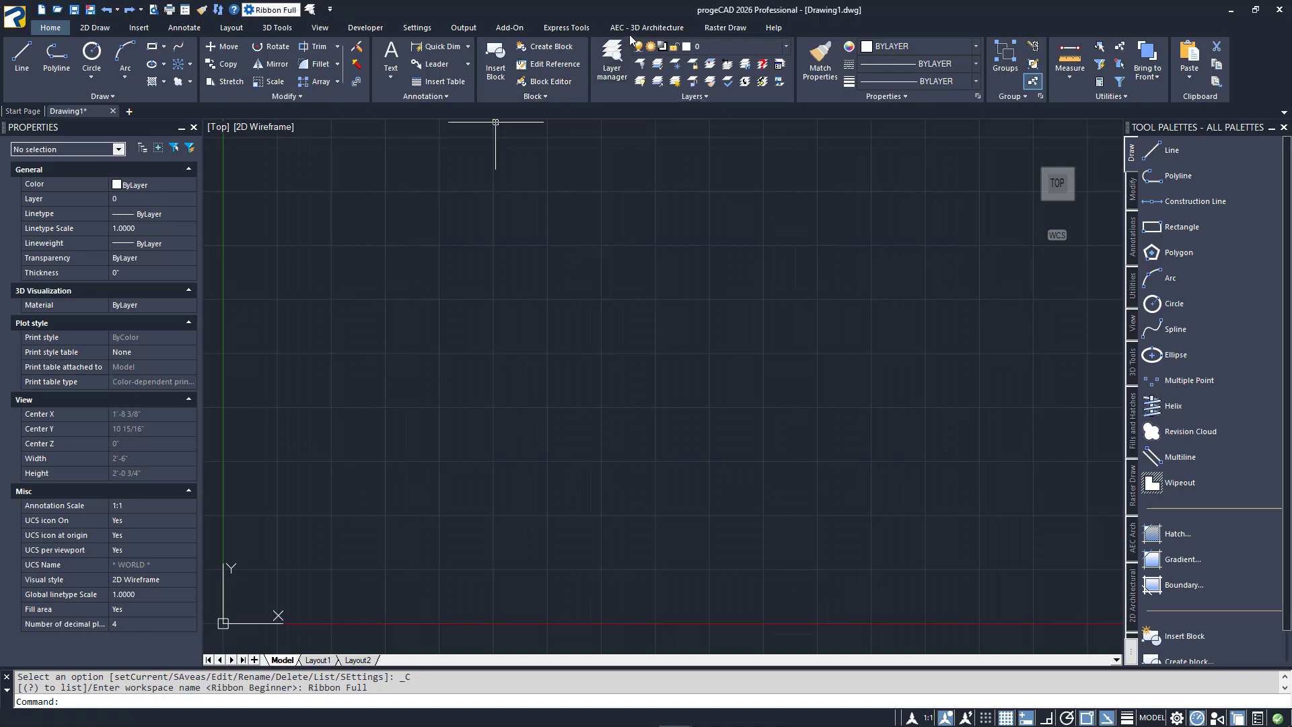
# Bring up the AEC 3D Architecture tools and look over the AEC Arch tool palette before returning to the Draw palette
pyautogui.click(645, 28)
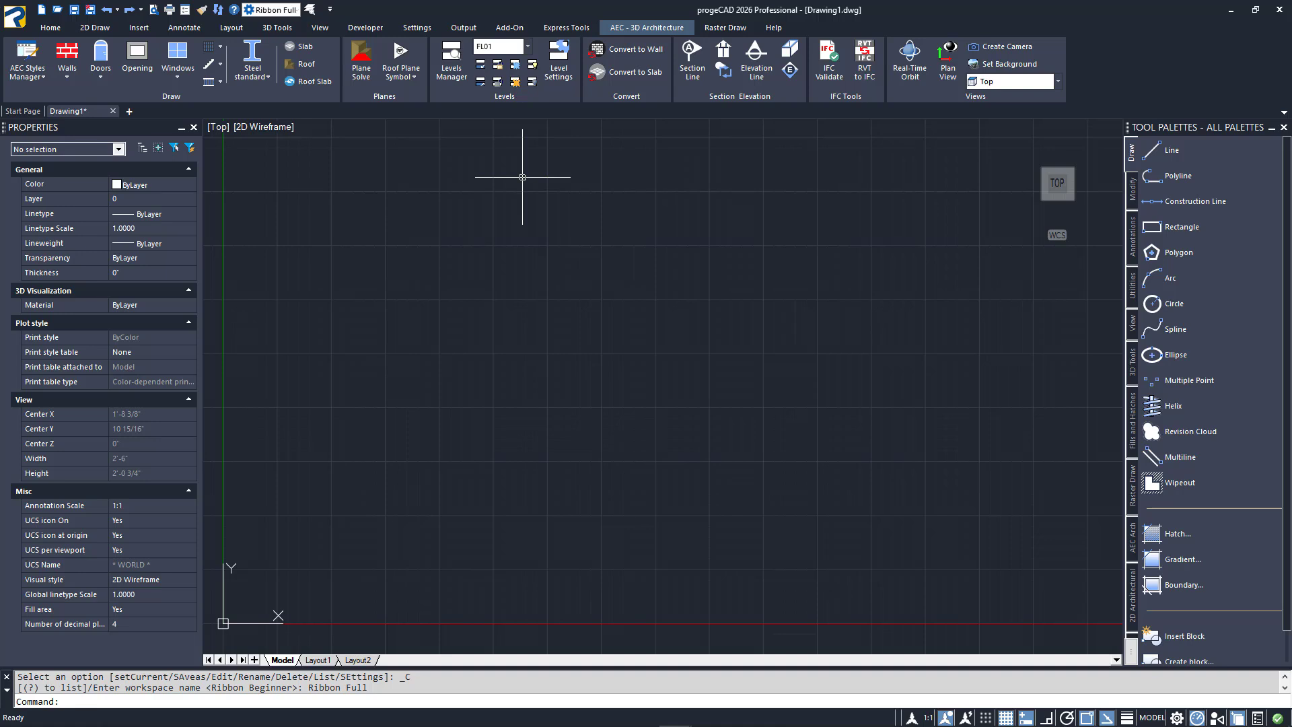
pyautogui.rightClick(1133, 343)
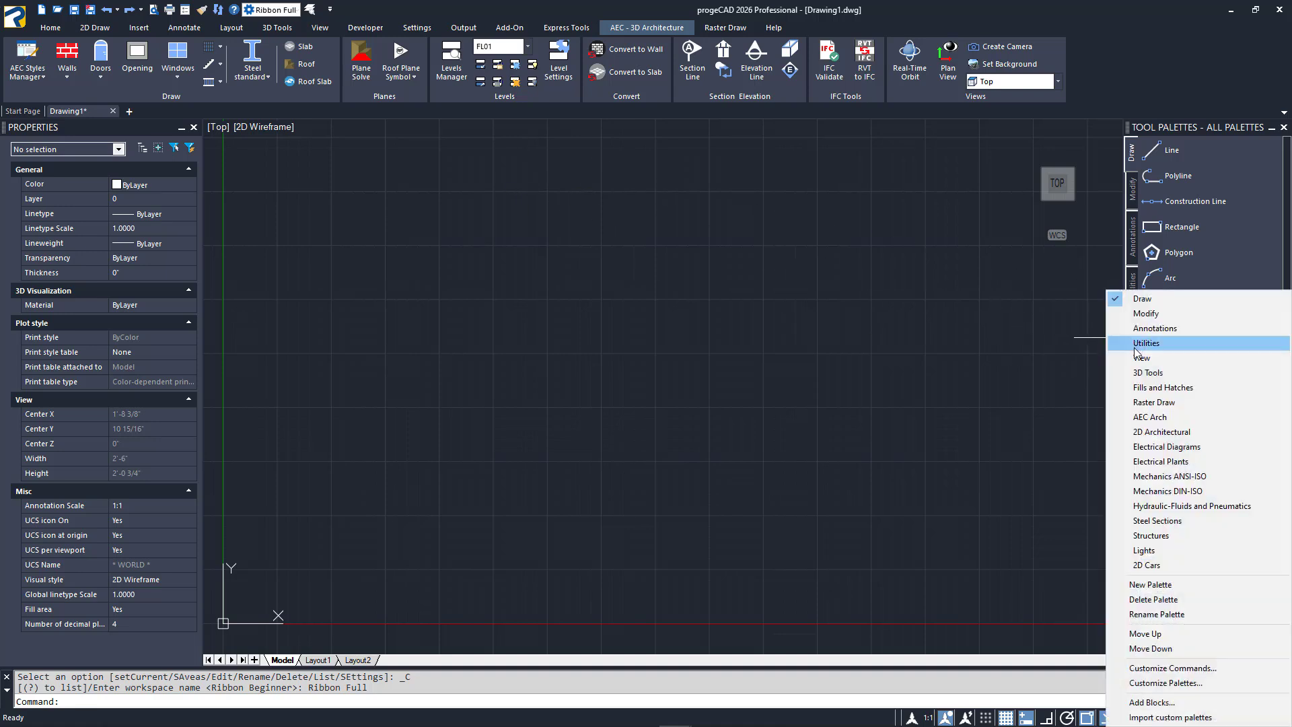
pyautogui.click(1154, 418)
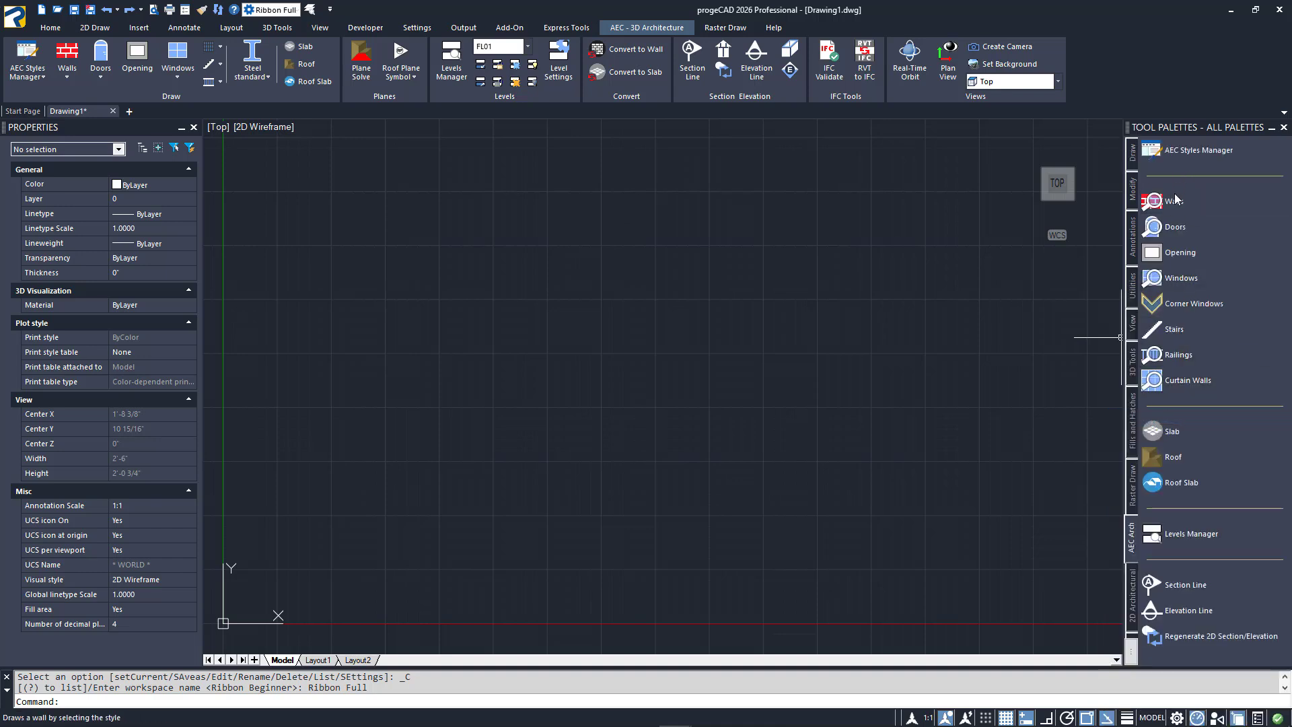
pyautogui.click(1132, 155)
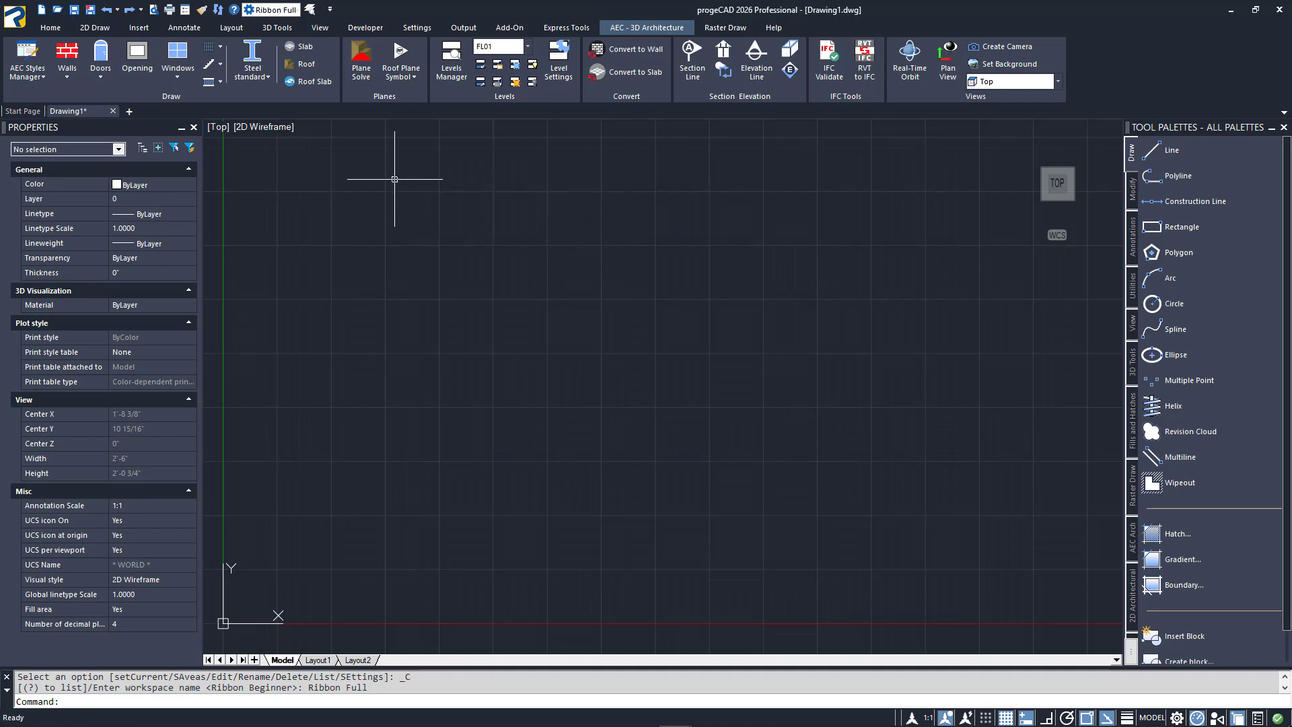
# Switch to the CAD Classic workspace and display the AEC - Doors toolbar
pyautogui.click(290, 12)
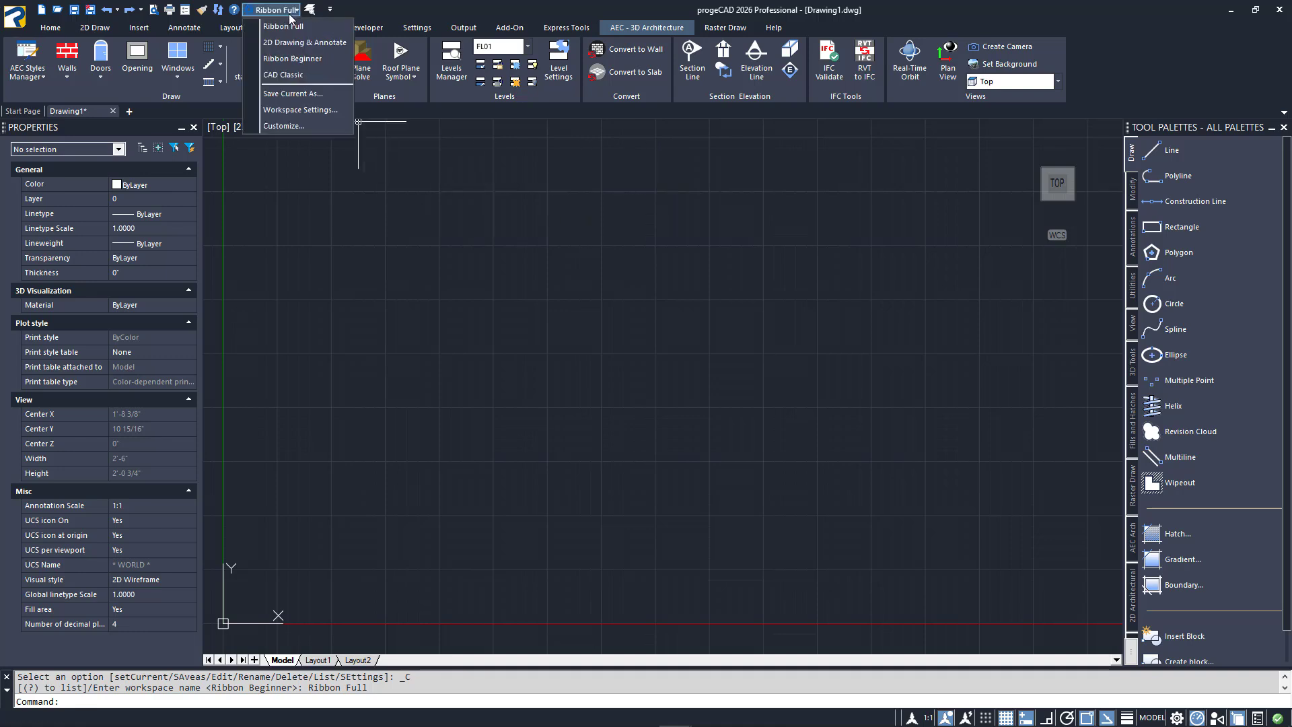
pyautogui.click(300, 75)
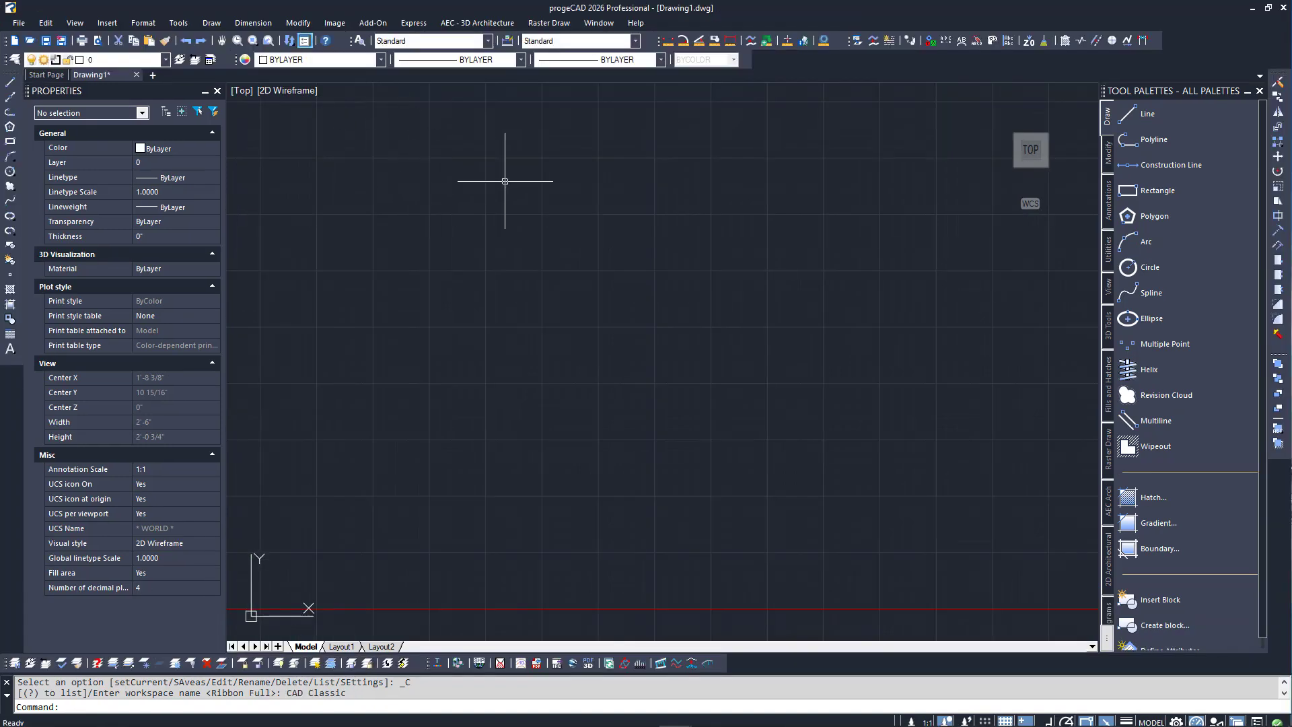
pyautogui.rightClick(829, 61)
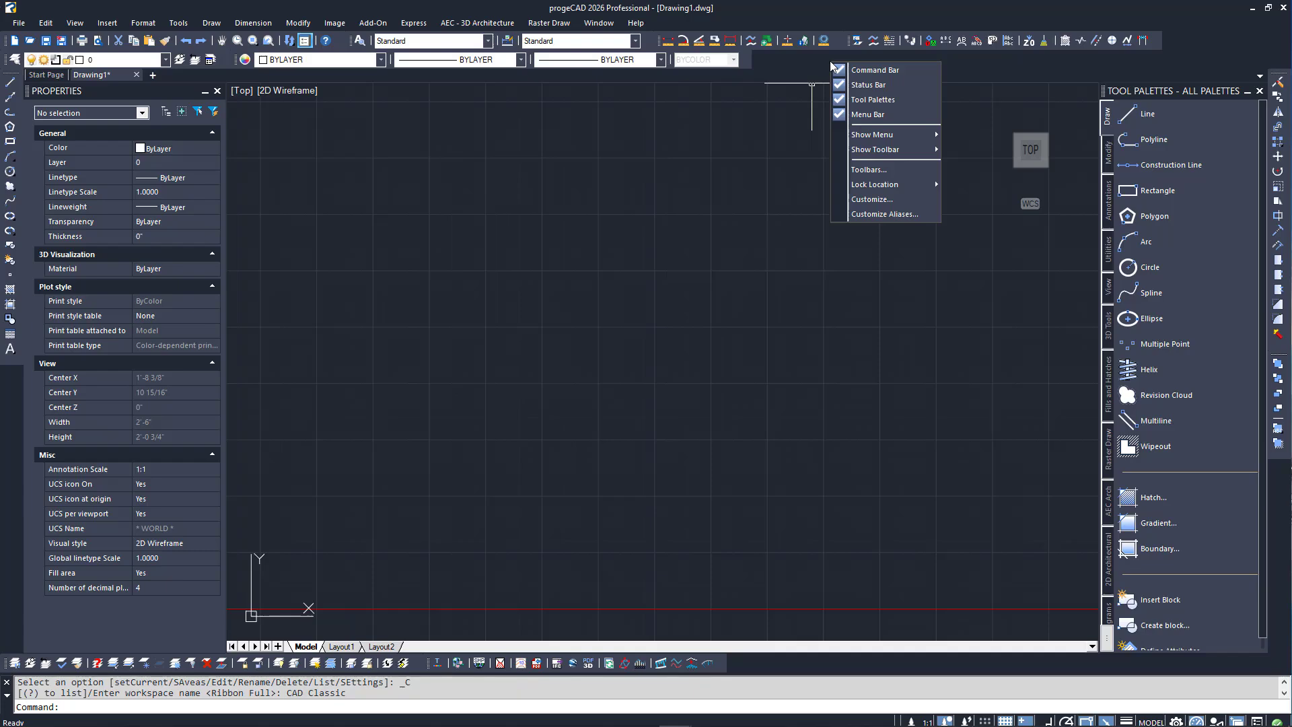
pyautogui.moveTo(861, 151)
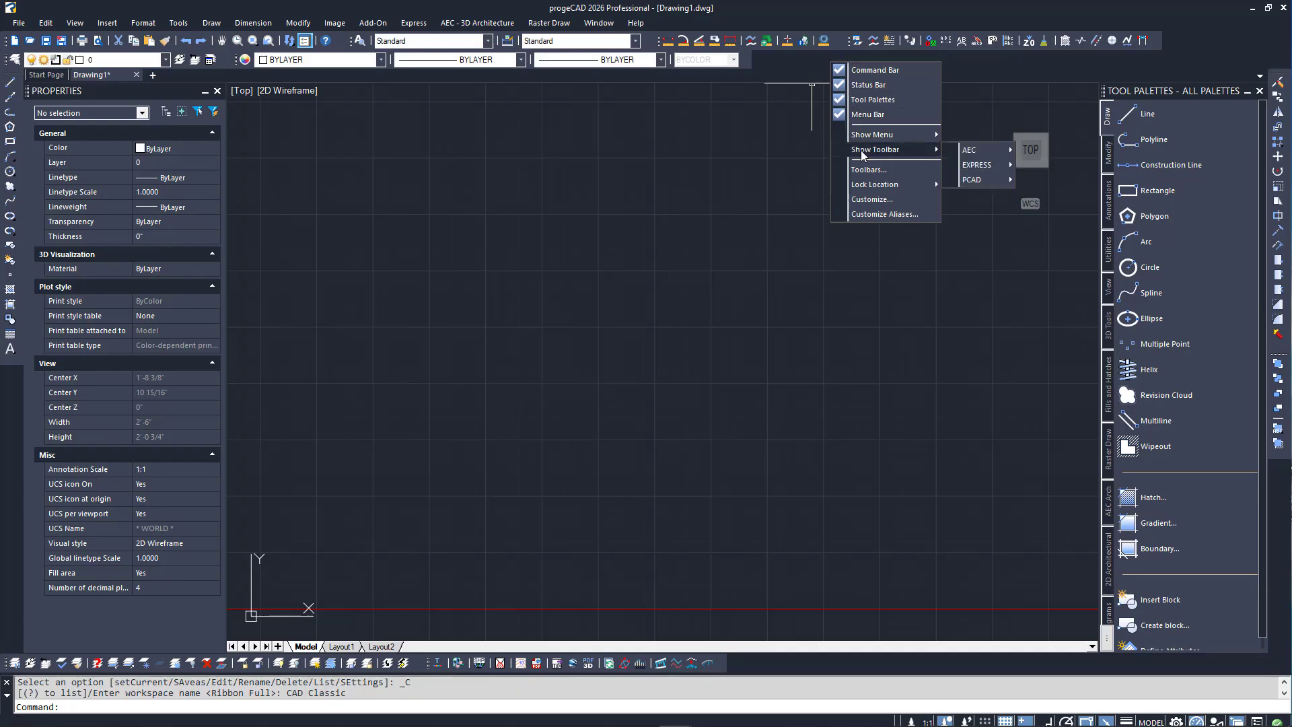
pyautogui.moveTo(969, 149)
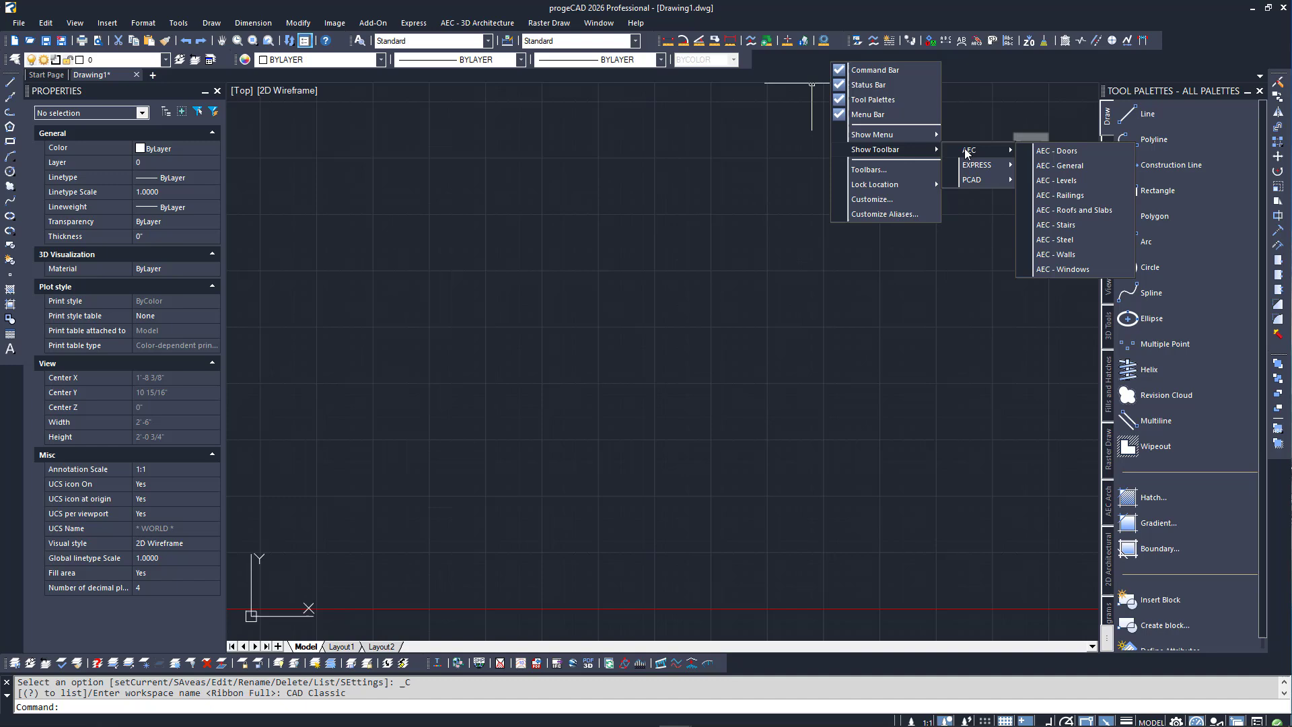
pyautogui.click(1048, 151)
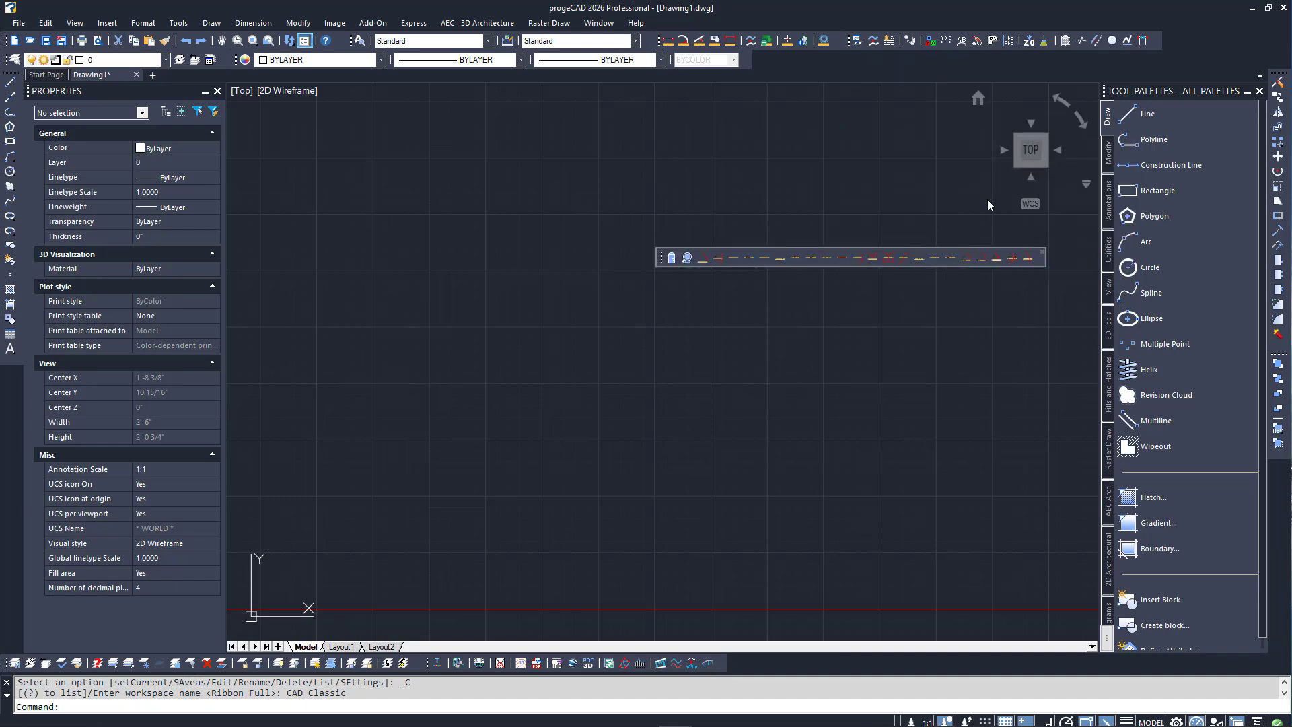
# Reposition and close the floating AEC - Doors toolbar, and switch back to the Ribbon Full workspace
pyautogui.moveTo(663, 258); pyautogui.dragTo(424, 185)
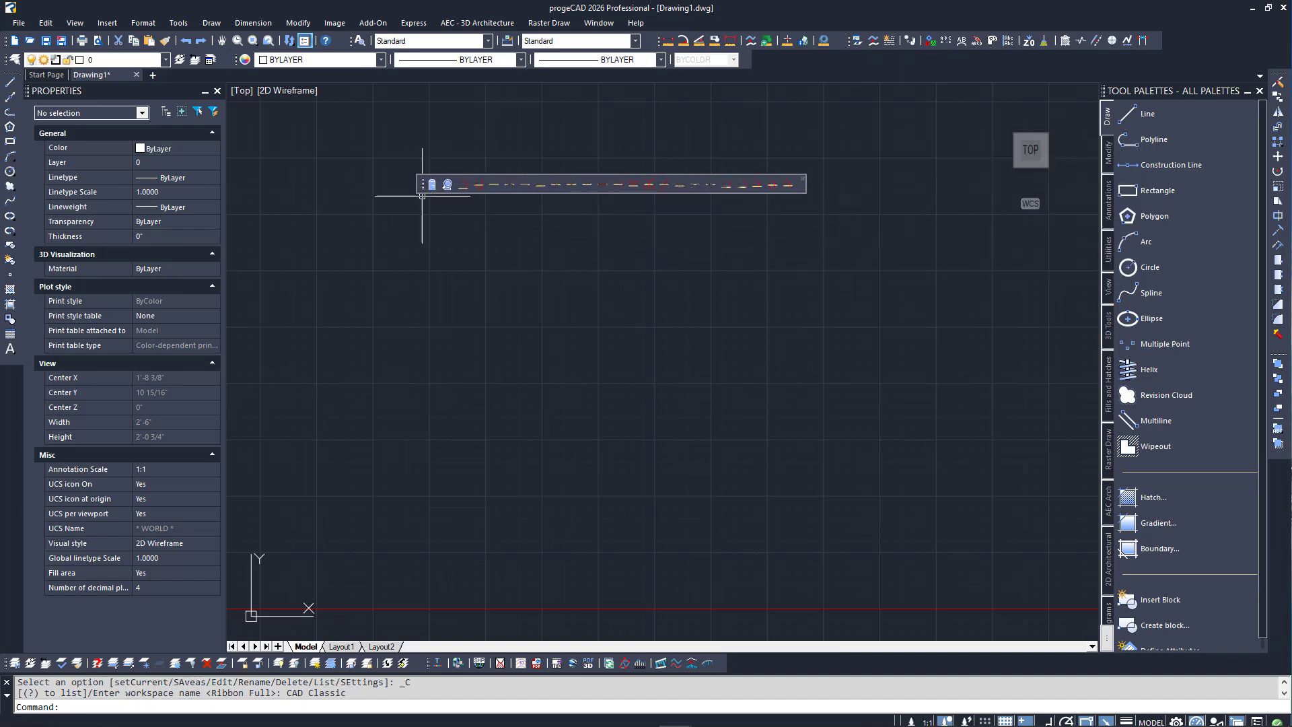
pyautogui.click(803, 179)
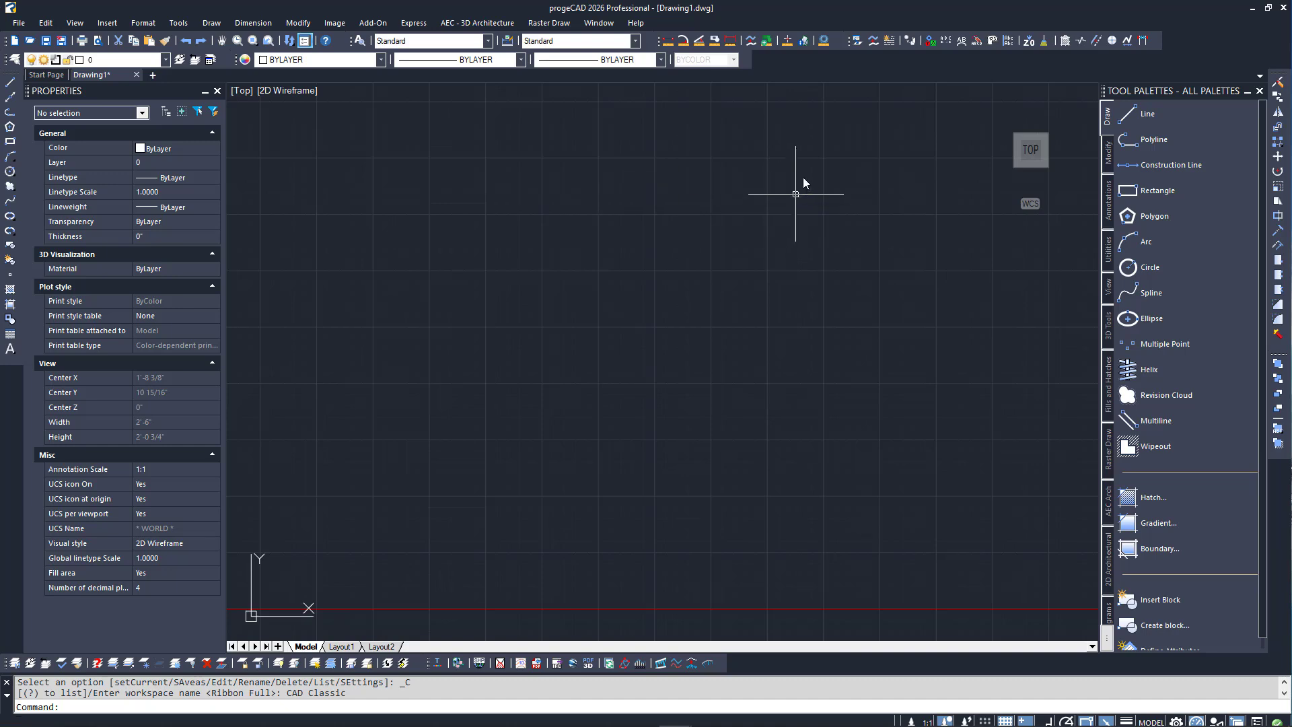
pyautogui.click(1176, 721)
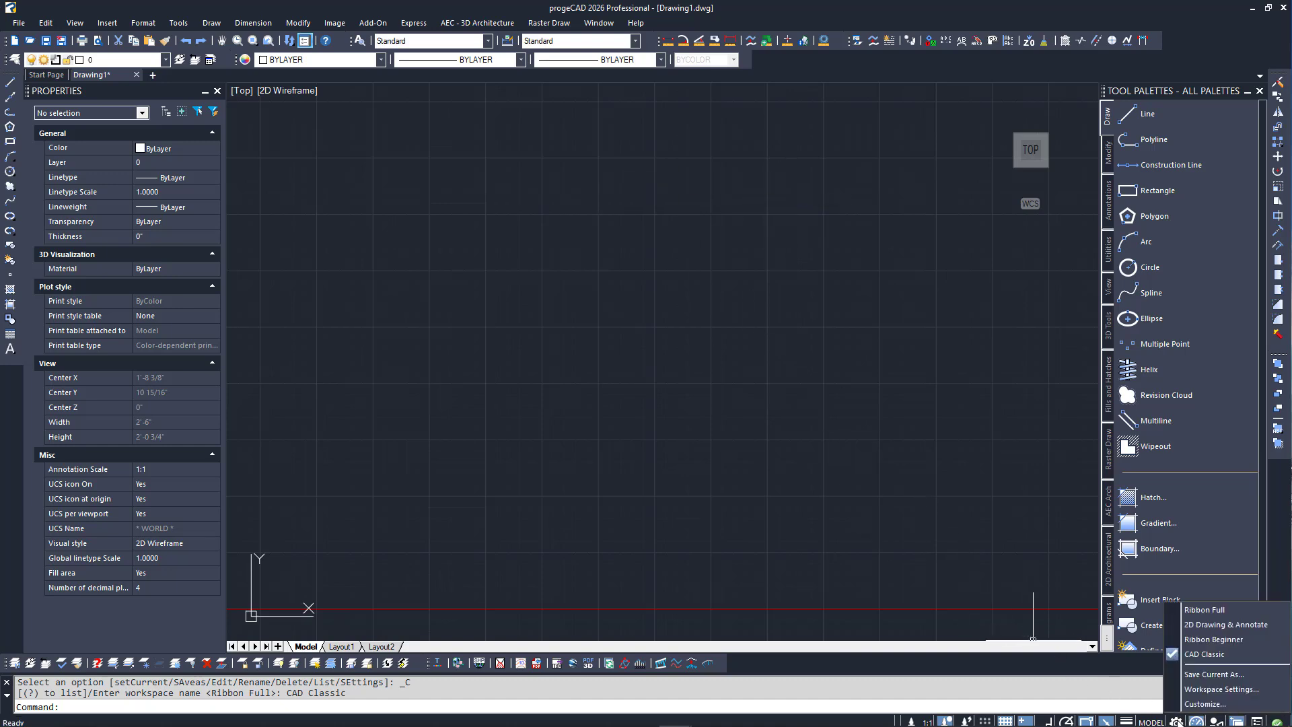
pyautogui.click(1204, 610)
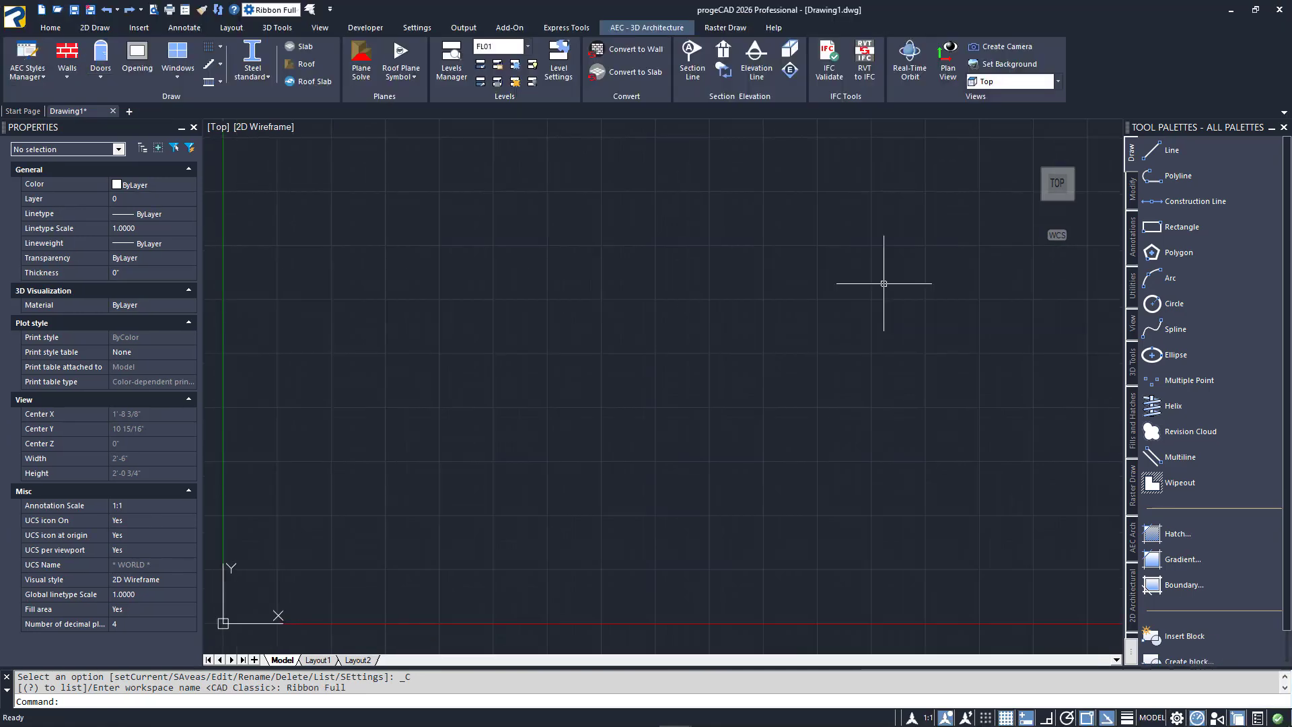
# Look through the AEC toolbars that can be displayed in the Ribbon Full workspace, without adding one
pyautogui.rightClick(1075, 55)
pyautogui.moveTo(1104, 164)
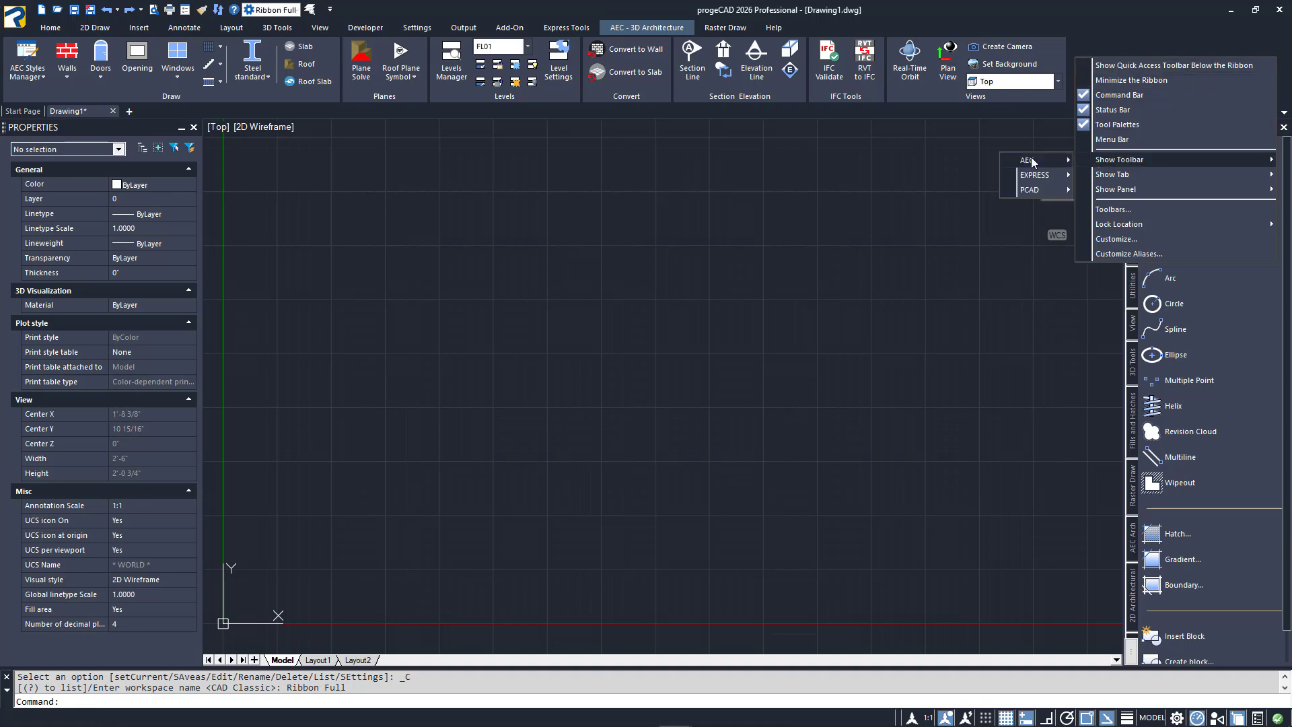
pyautogui.moveTo(1030, 160)
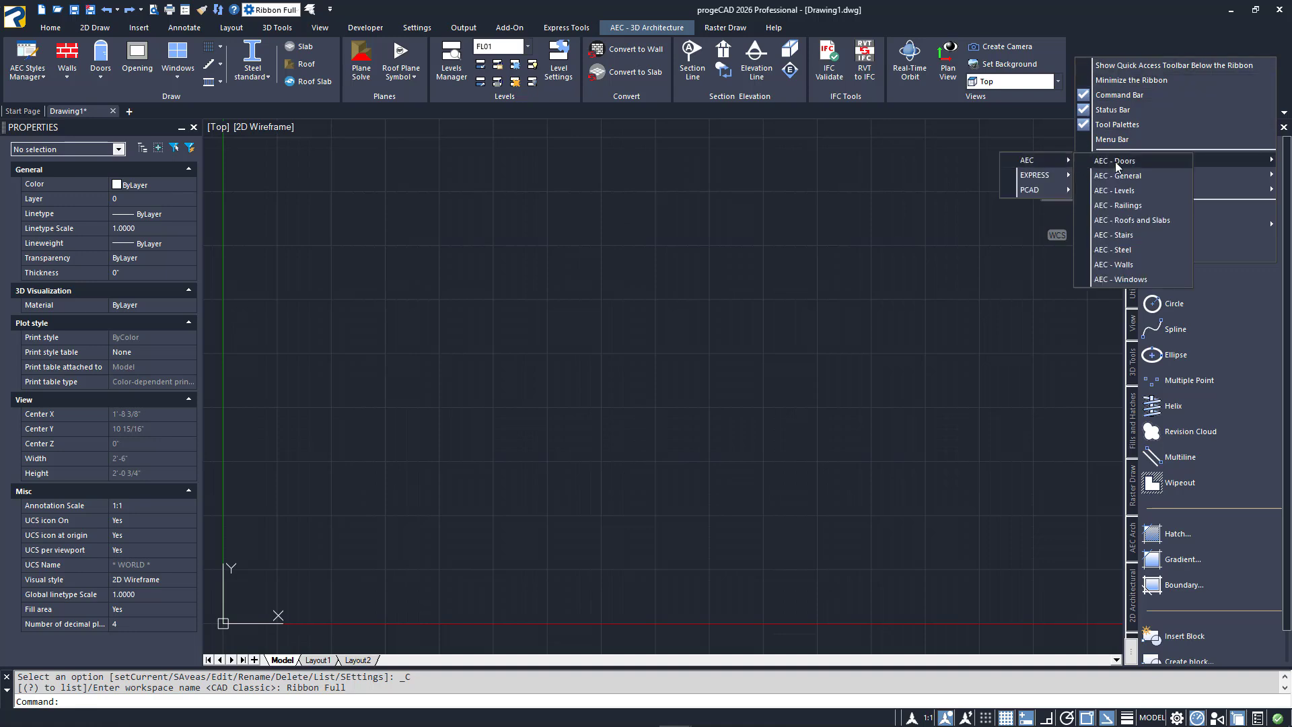
pyautogui.click(918, 176)
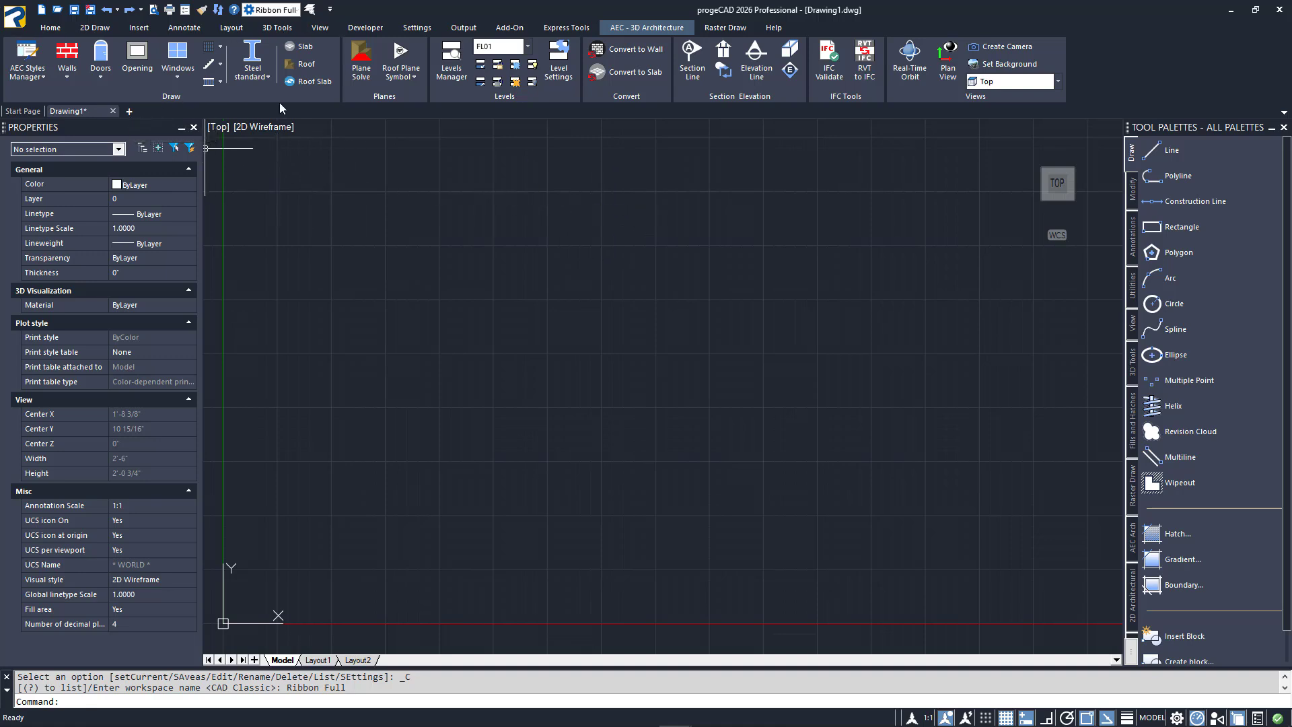
# Look through the wall, door, window and railing styles available for architectural drawing
pyautogui.click(65, 82)
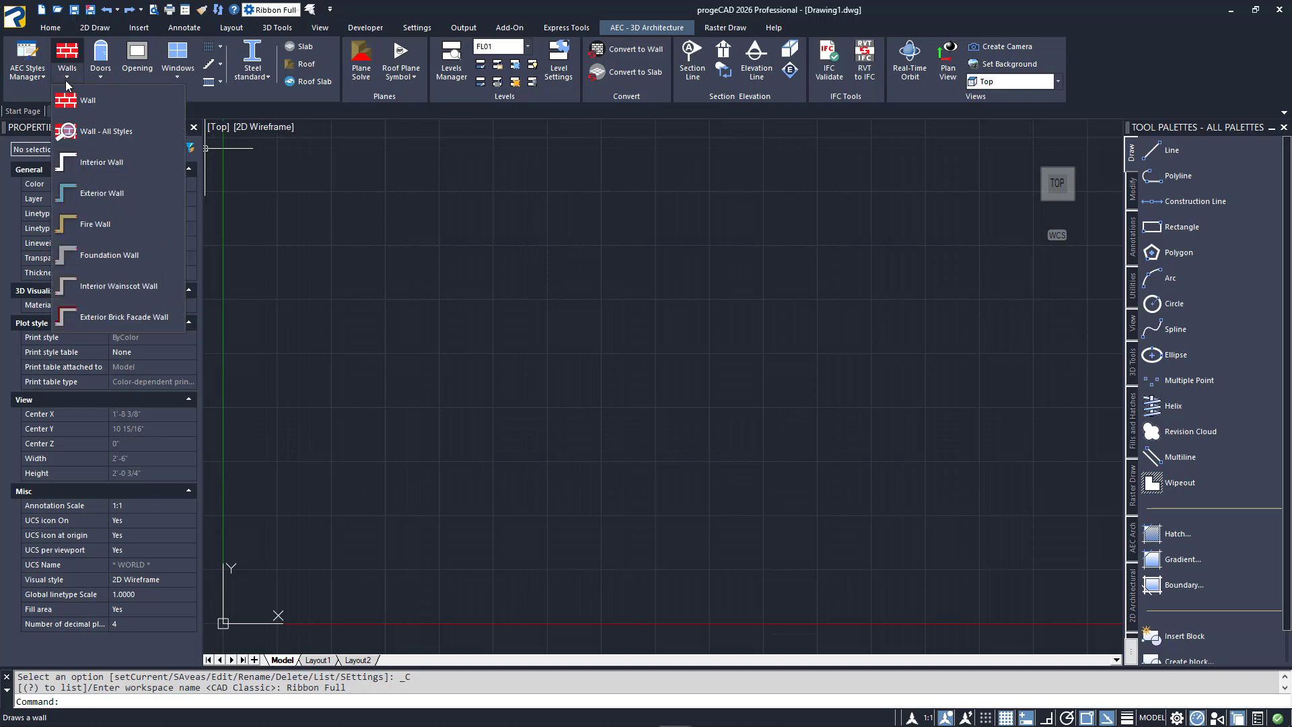
pyautogui.click(101, 79)
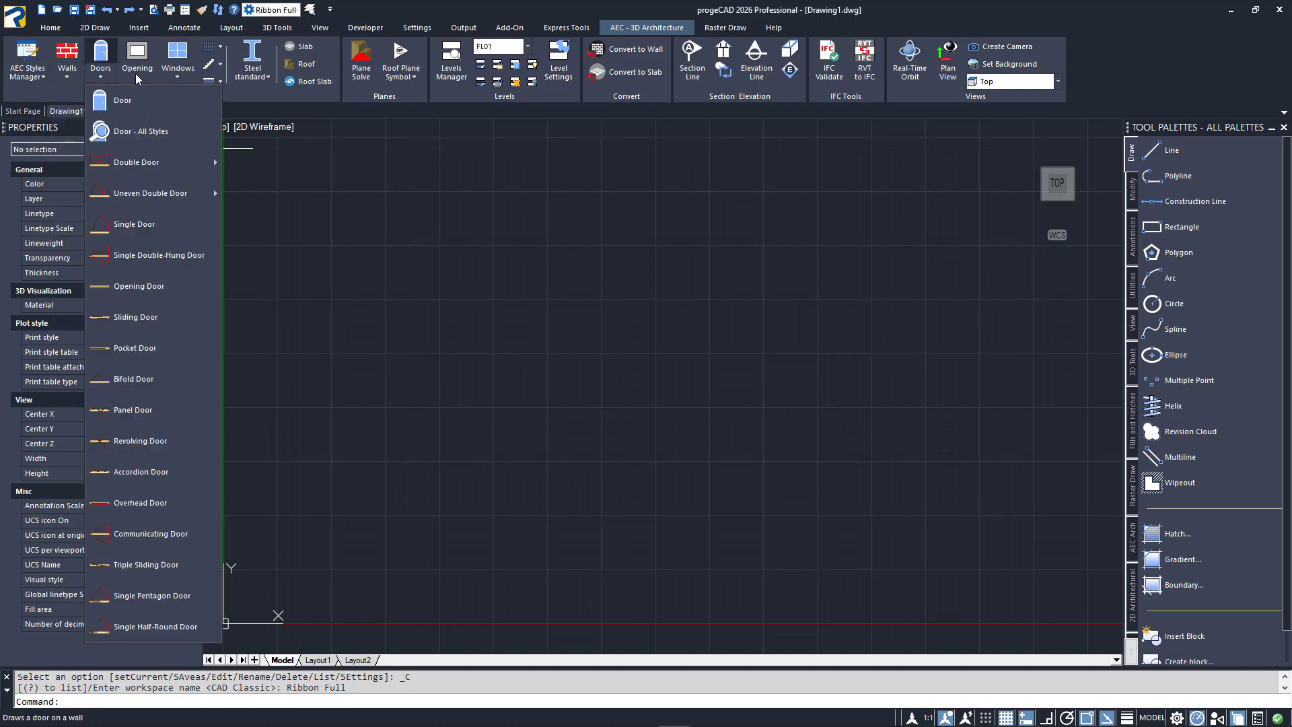
pyautogui.click(183, 78)
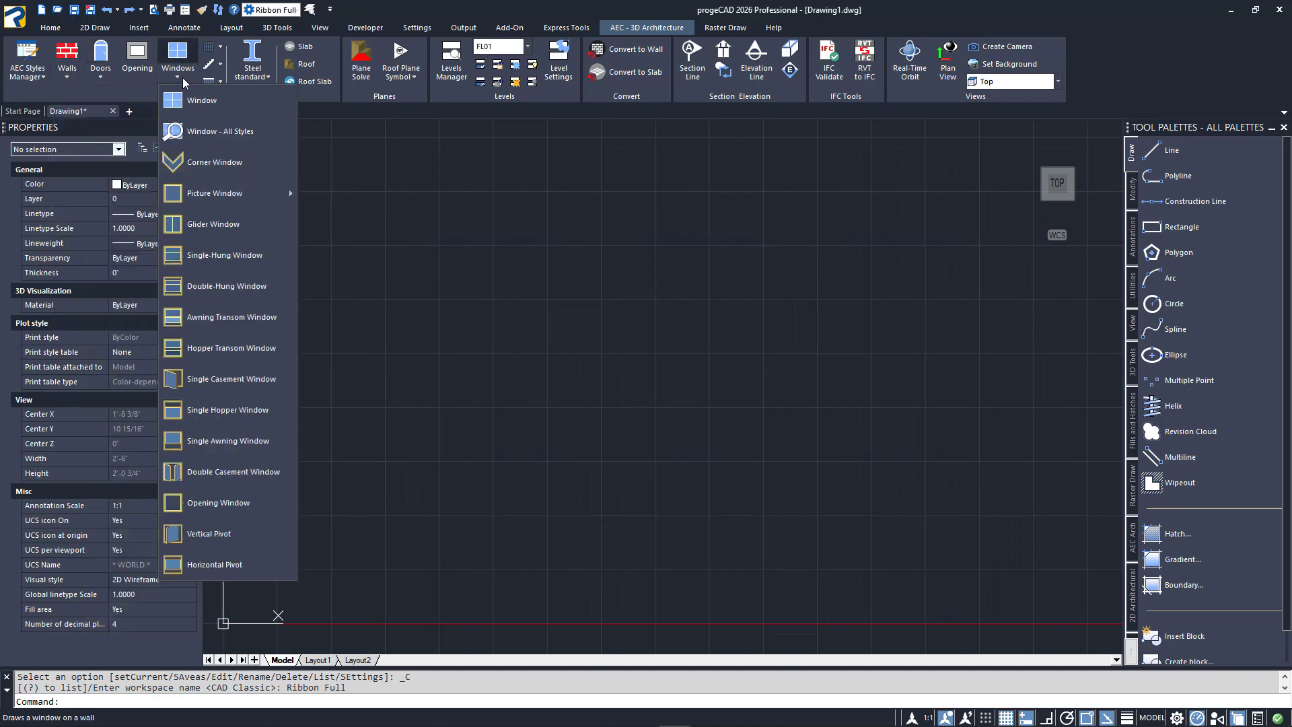
pyautogui.click(224, 54)
pyautogui.press('Escape')
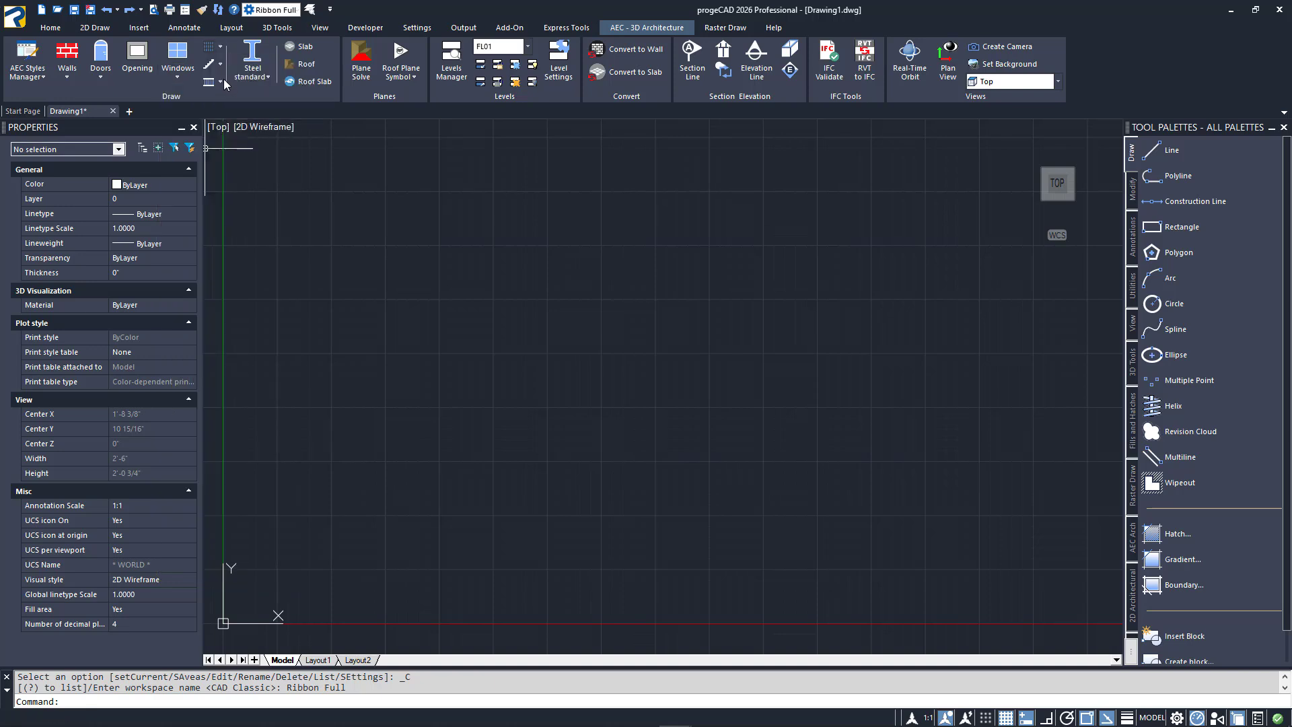
pyautogui.click(222, 66)
pyautogui.click(222, 67)
pyautogui.click(220, 83)
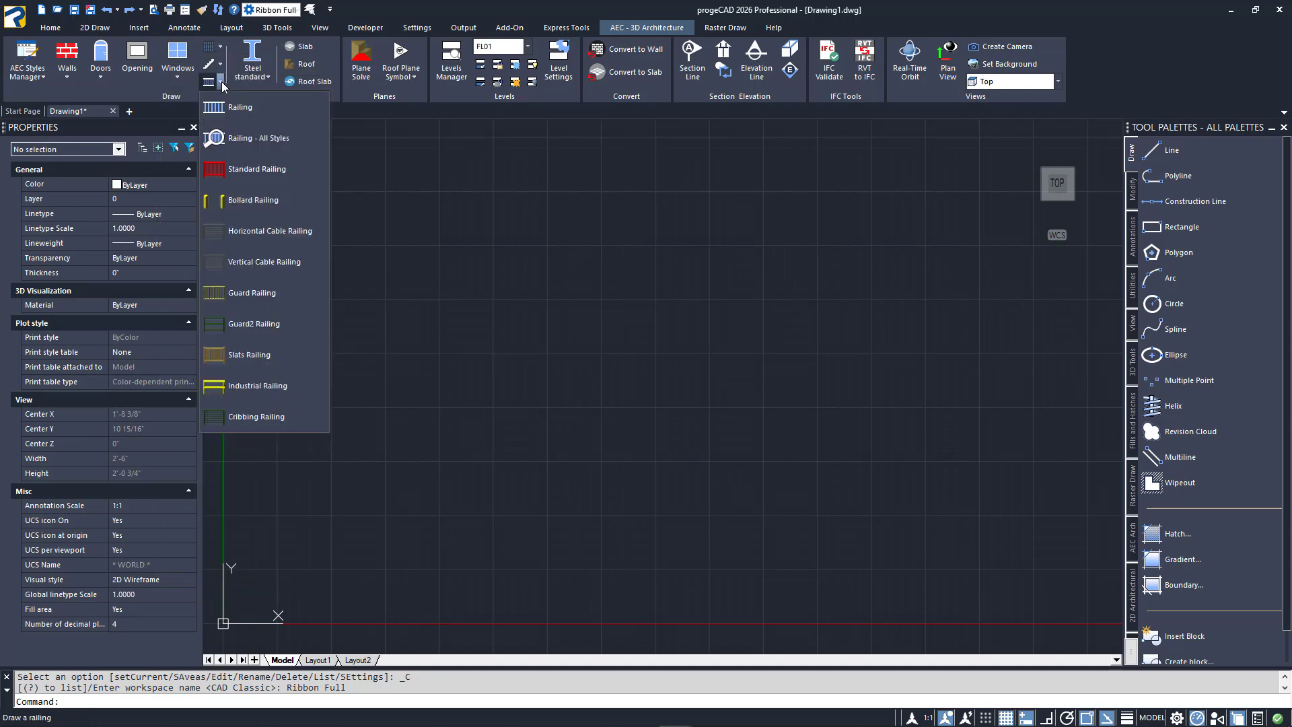
pyautogui.click(220, 82)
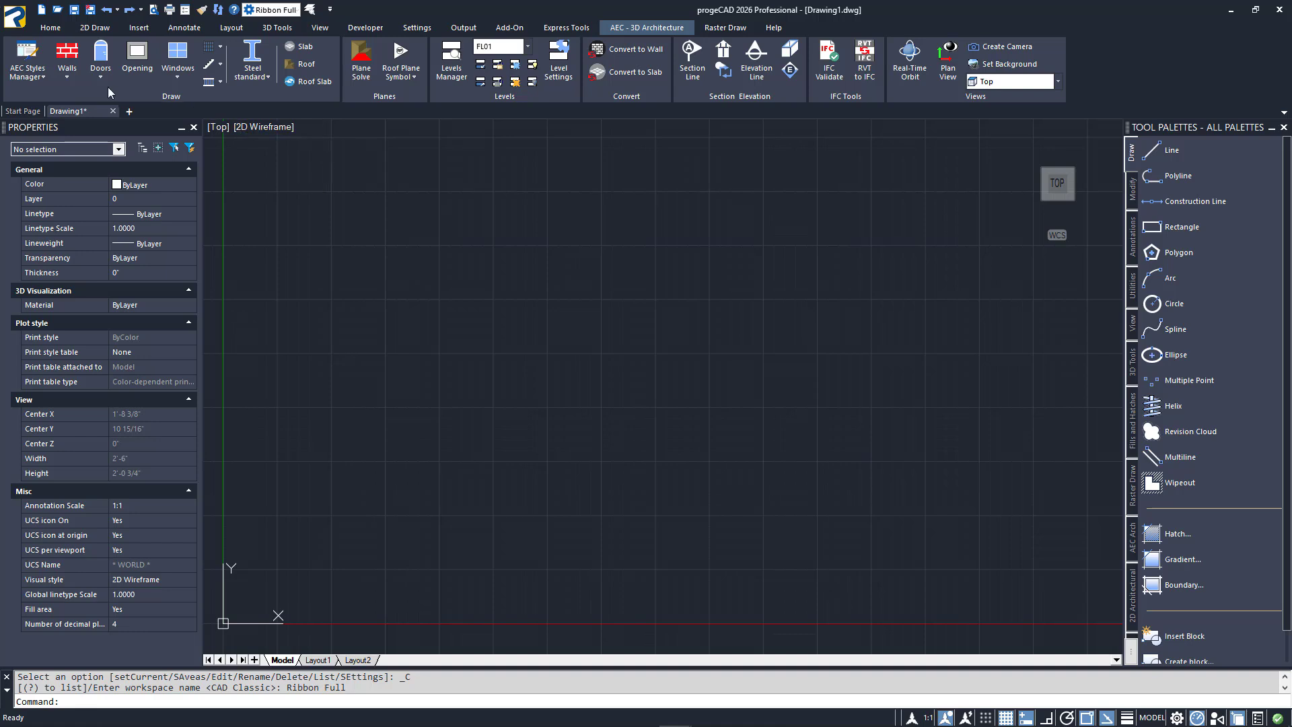
# Examine the AEC Styles Manager options and the Roof Plane Symbol choices, without starting a command
pyautogui.click(46, 75)
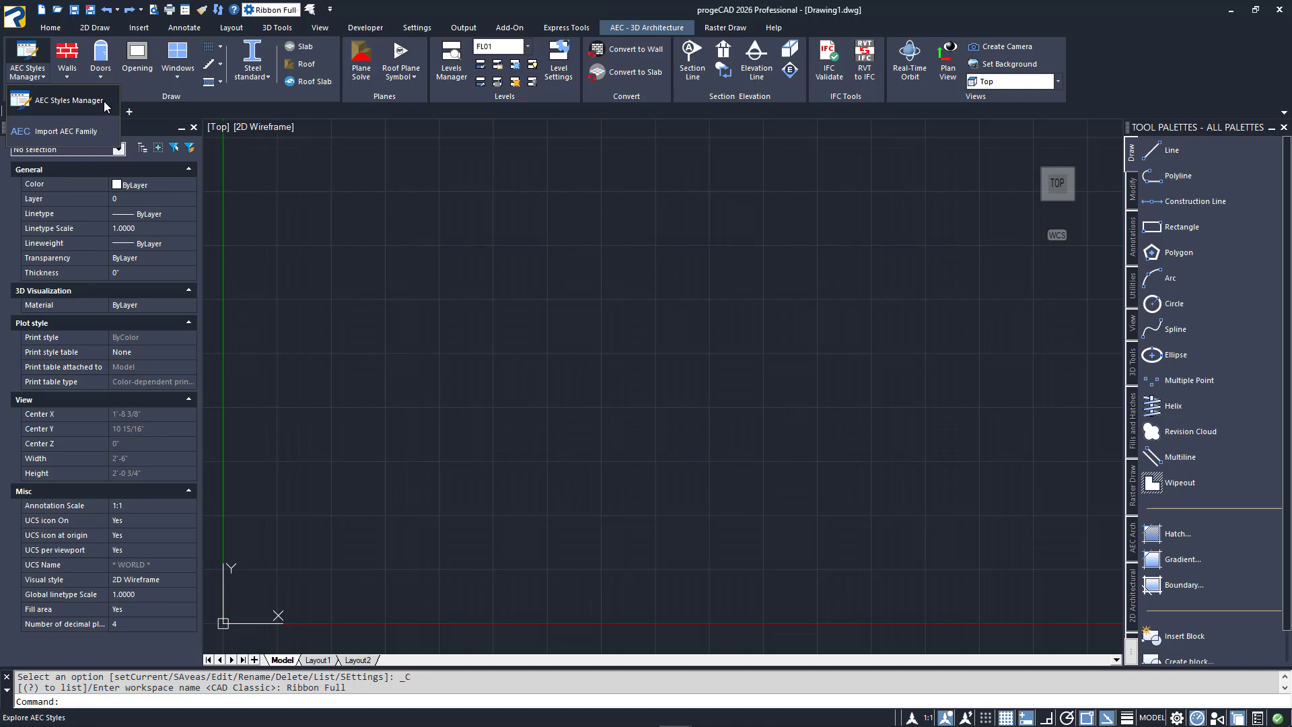
pyautogui.press('Escape')
pyautogui.press('Escape')
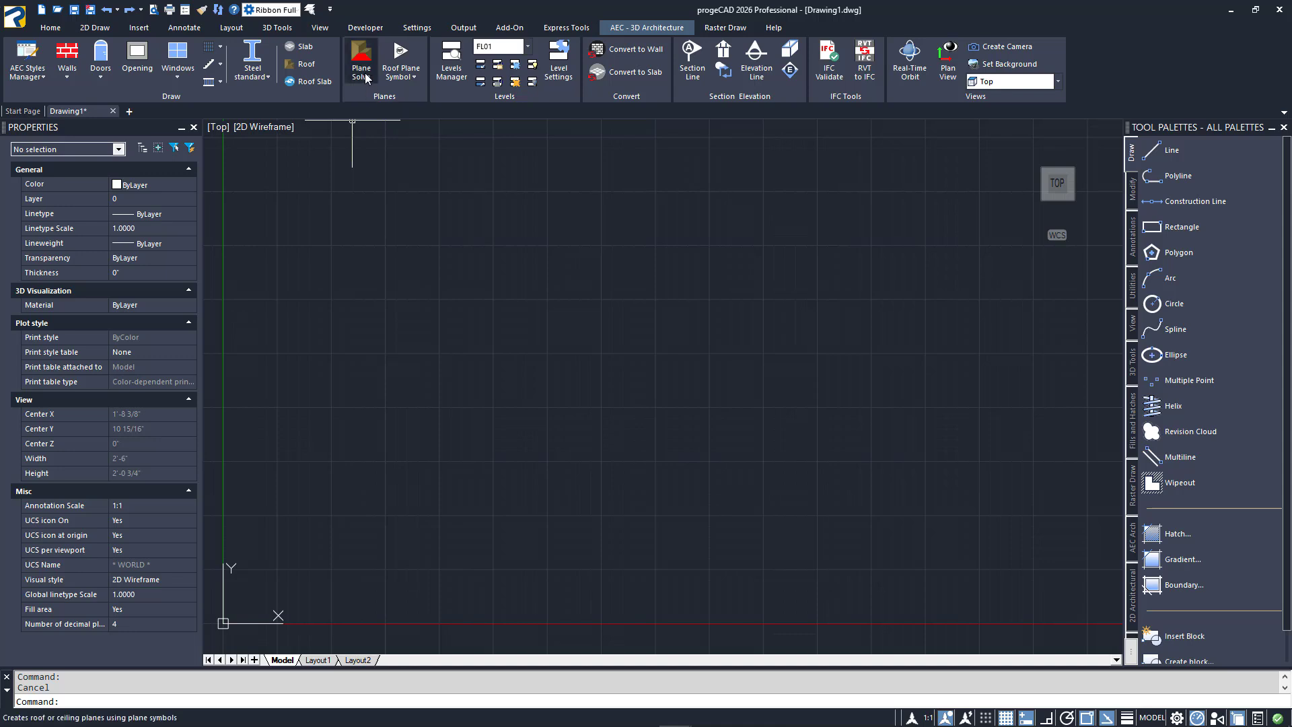
pyautogui.click(405, 77)
pyautogui.click(406, 80)
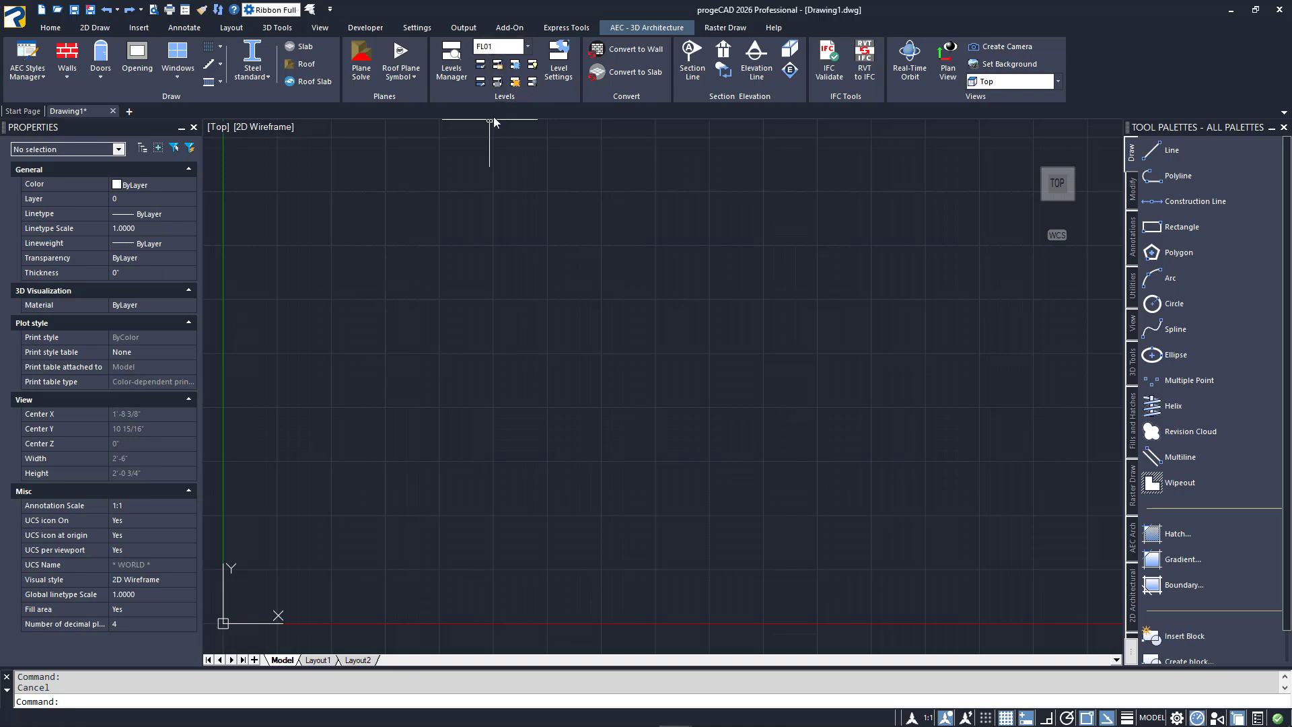
# Review the Levels Manager, the settings of level FL01 and the list of levels, without changing anything
pyautogui.click(455, 72)
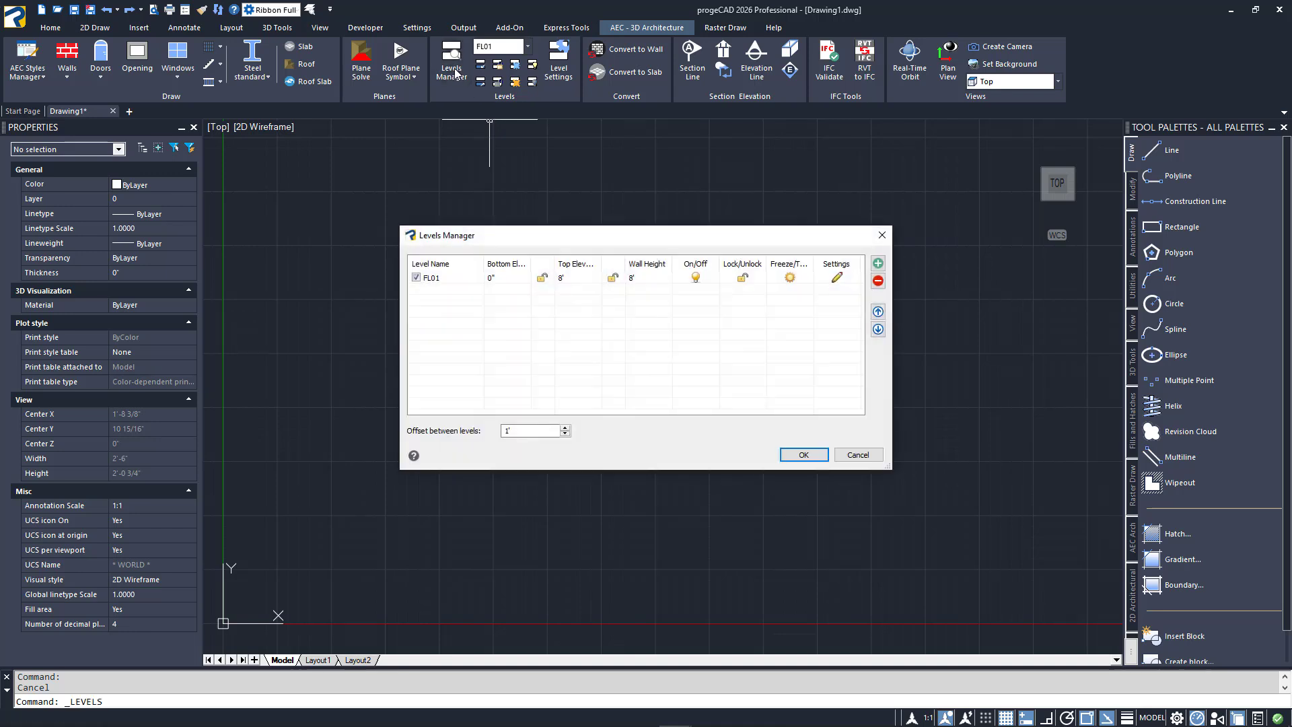
pyautogui.press('Escape')
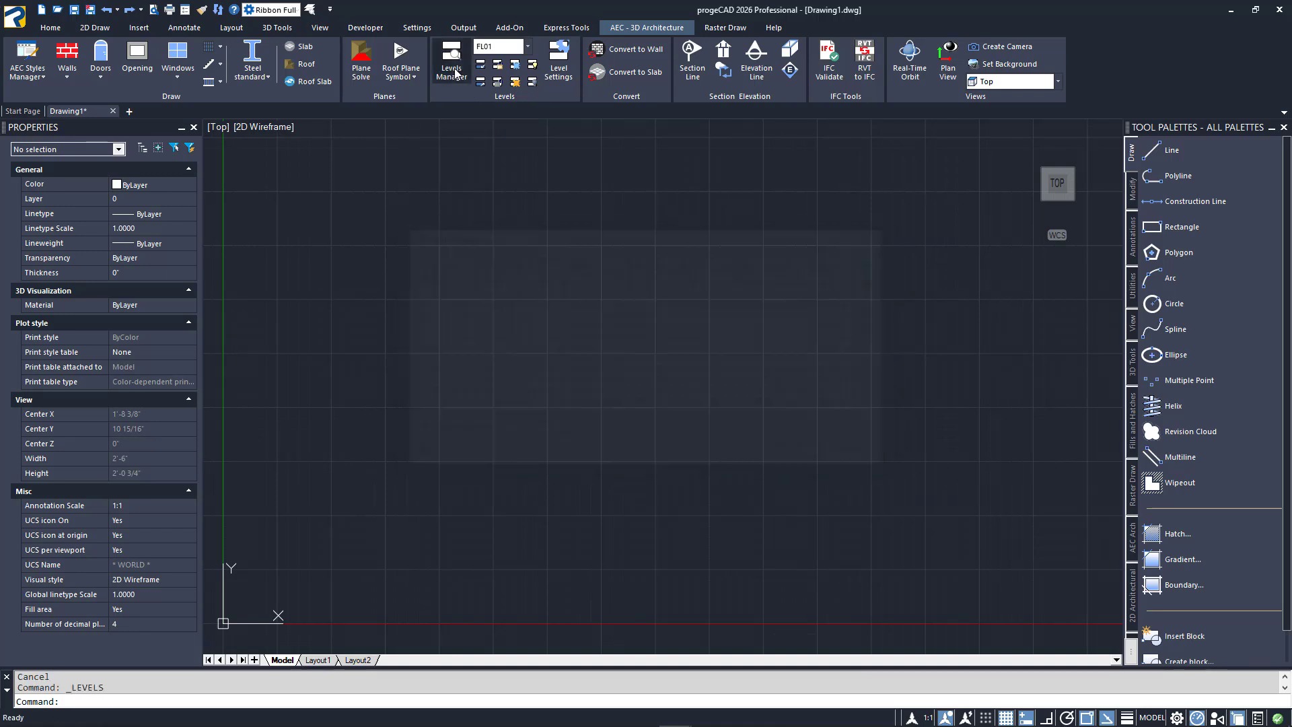
pyautogui.click(557, 72)
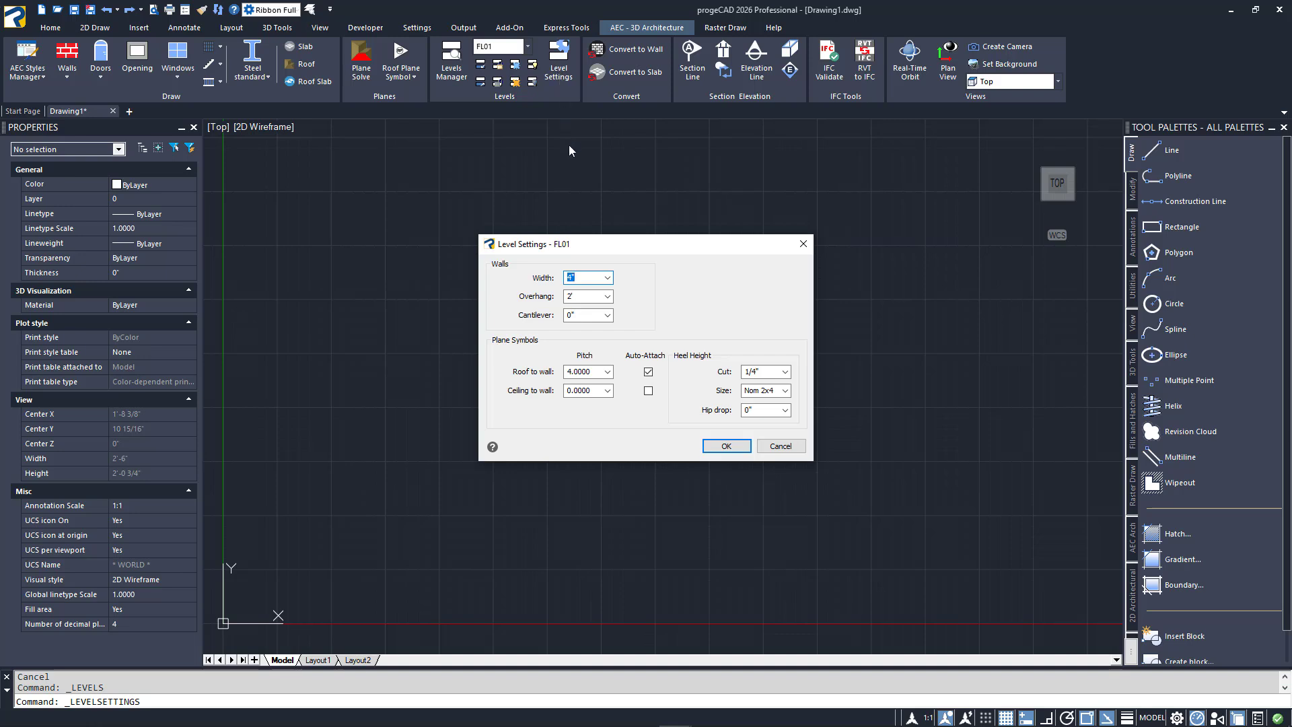
pyautogui.click(801, 243)
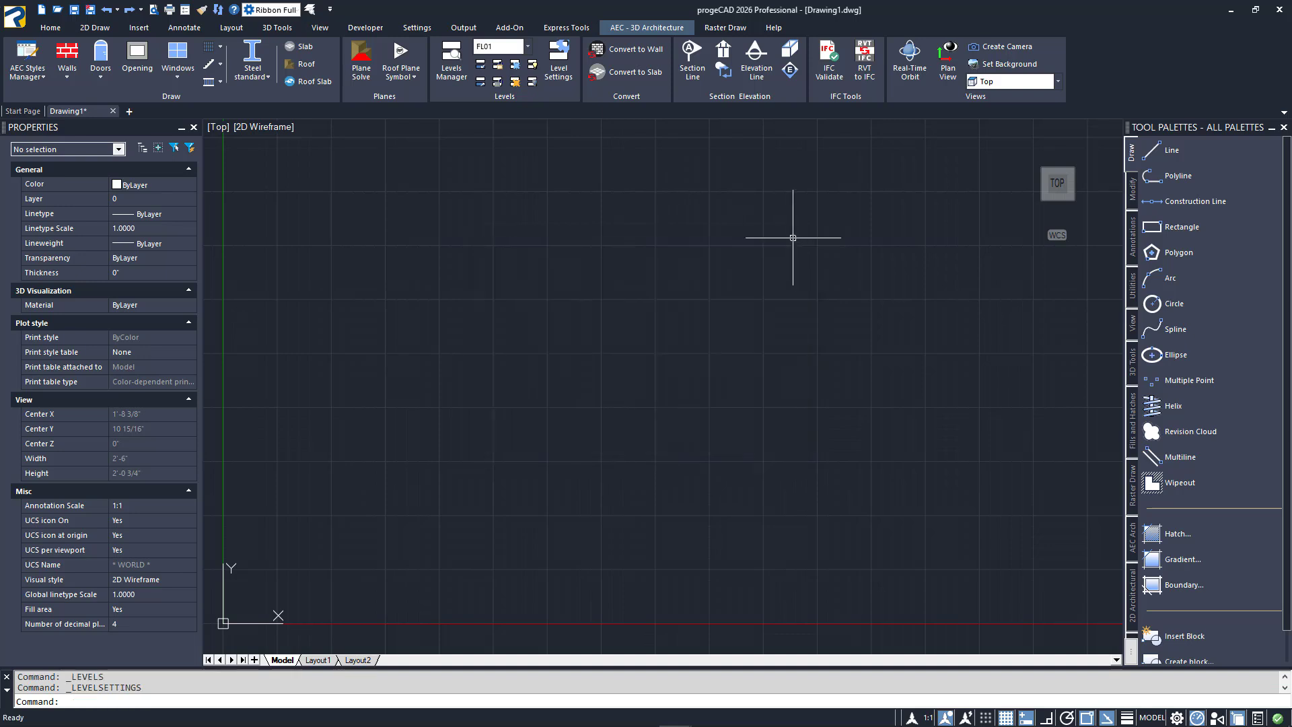
pyautogui.click(506, 49)
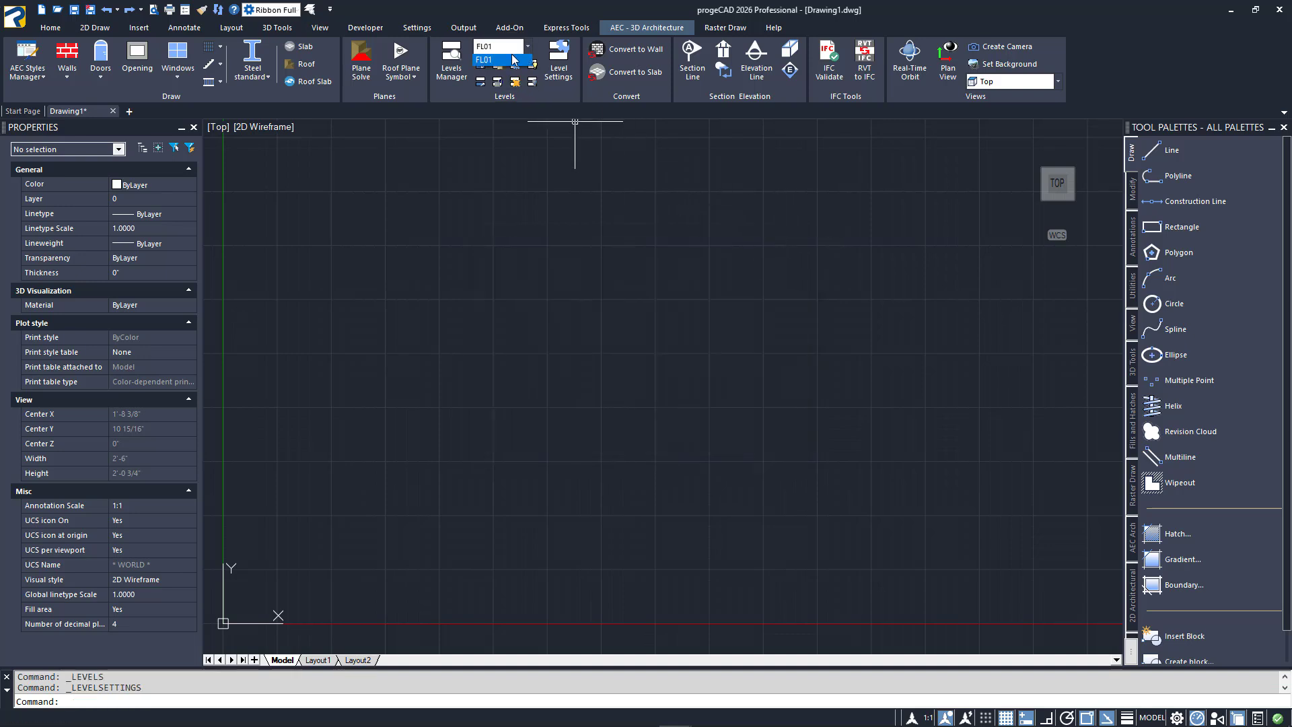
pyautogui.press('Escape')
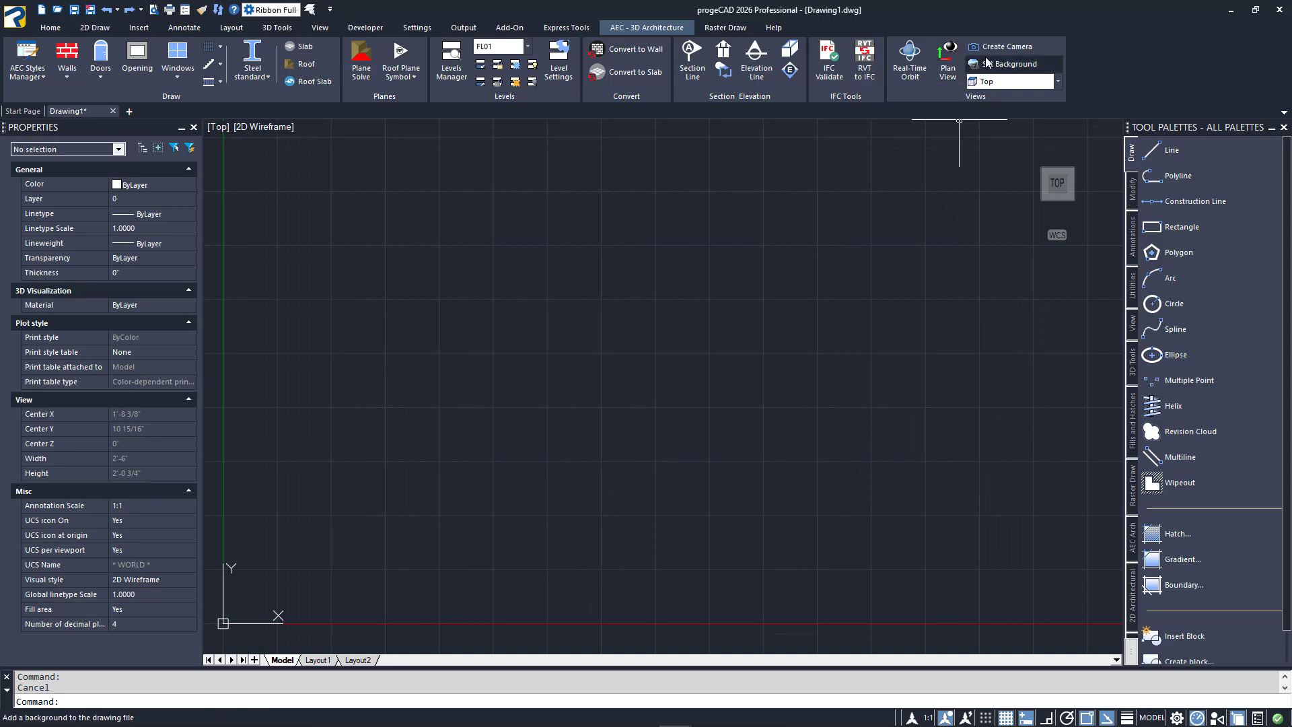
# Review the preset views, switch the viewport to SW Isometric and return it to the Top view
pyautogui.click(1056, 82)
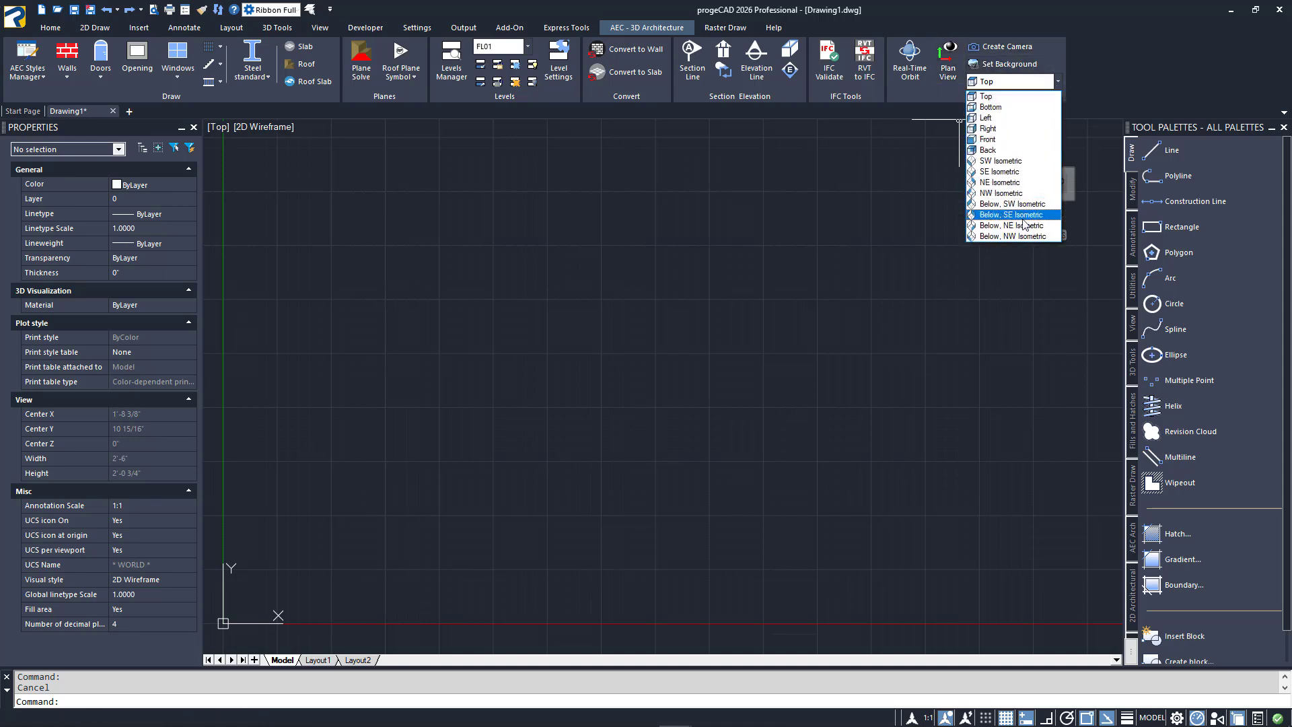
pyautogui.click(996, 97)
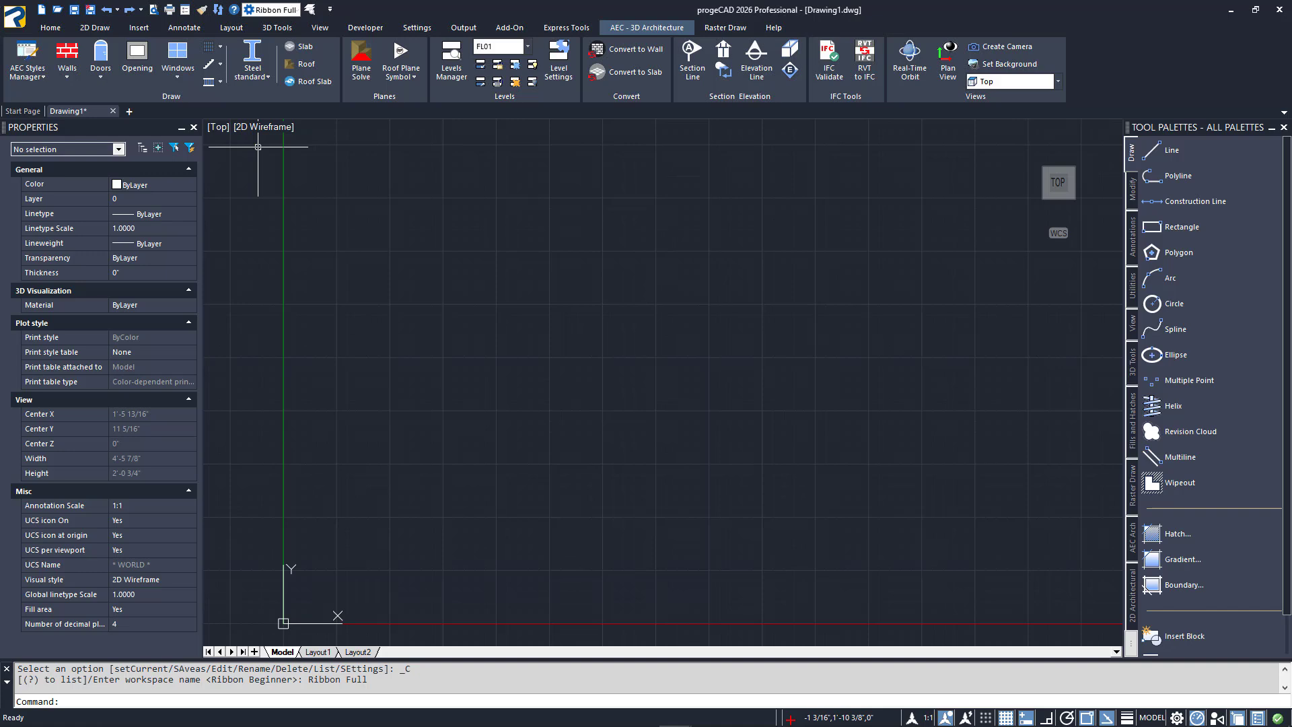
pyautogui.click(225, 127)
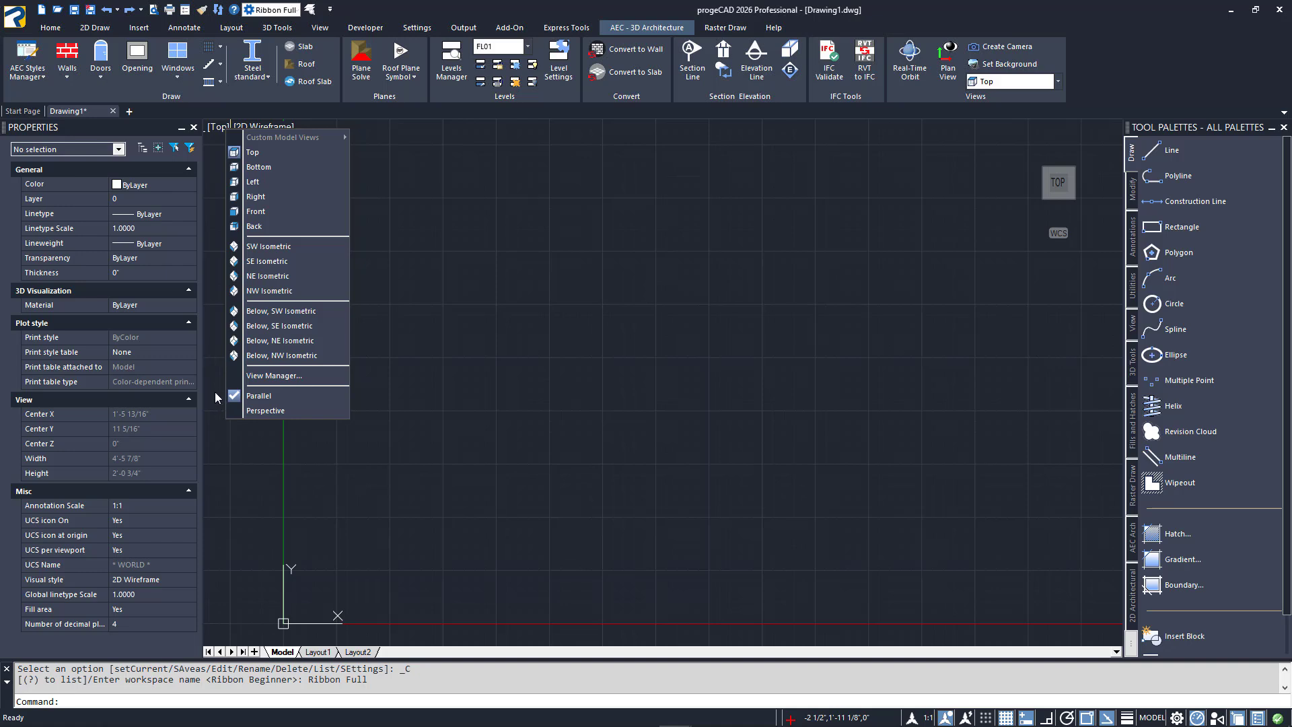
pyautogui.click(262, 246)
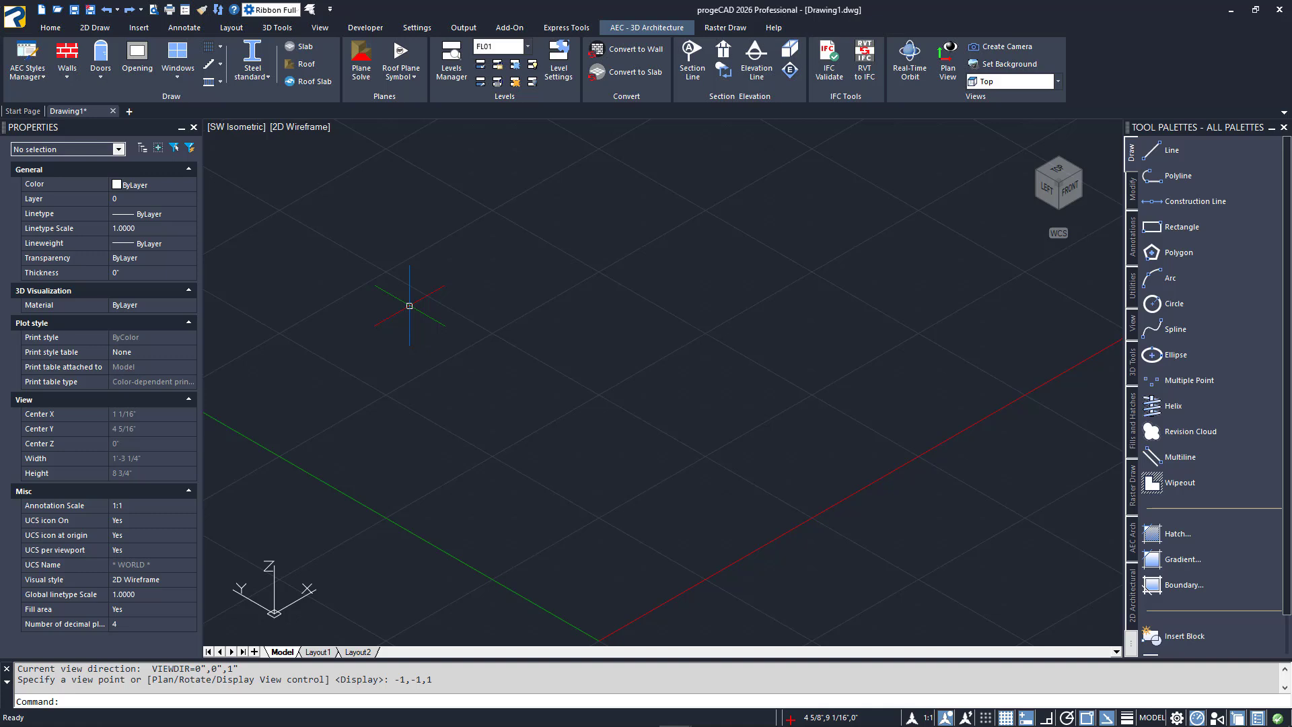
pyautogui.click(239, 128)
pyautogui.click(268, 155)
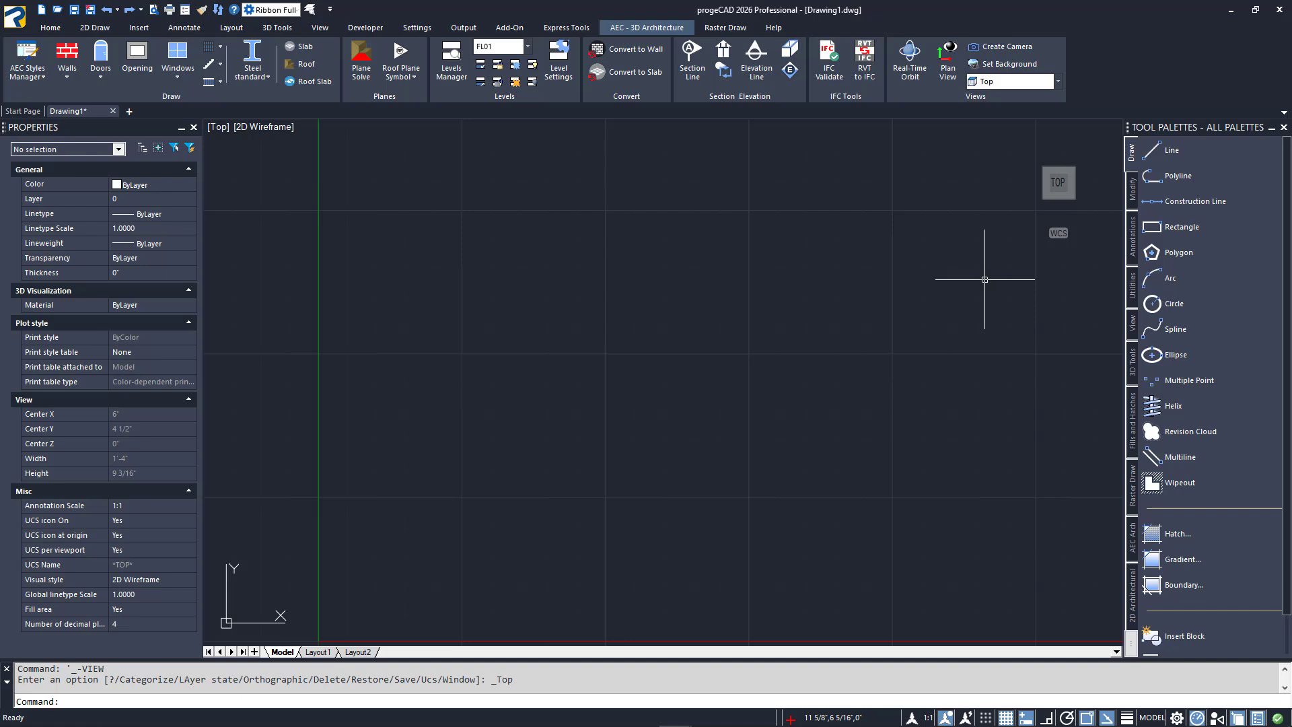
# Review the view cube's home, projection and settings options and its list of coordinate systems, without changing anything
pyautogui.moveTo(1023, 215)
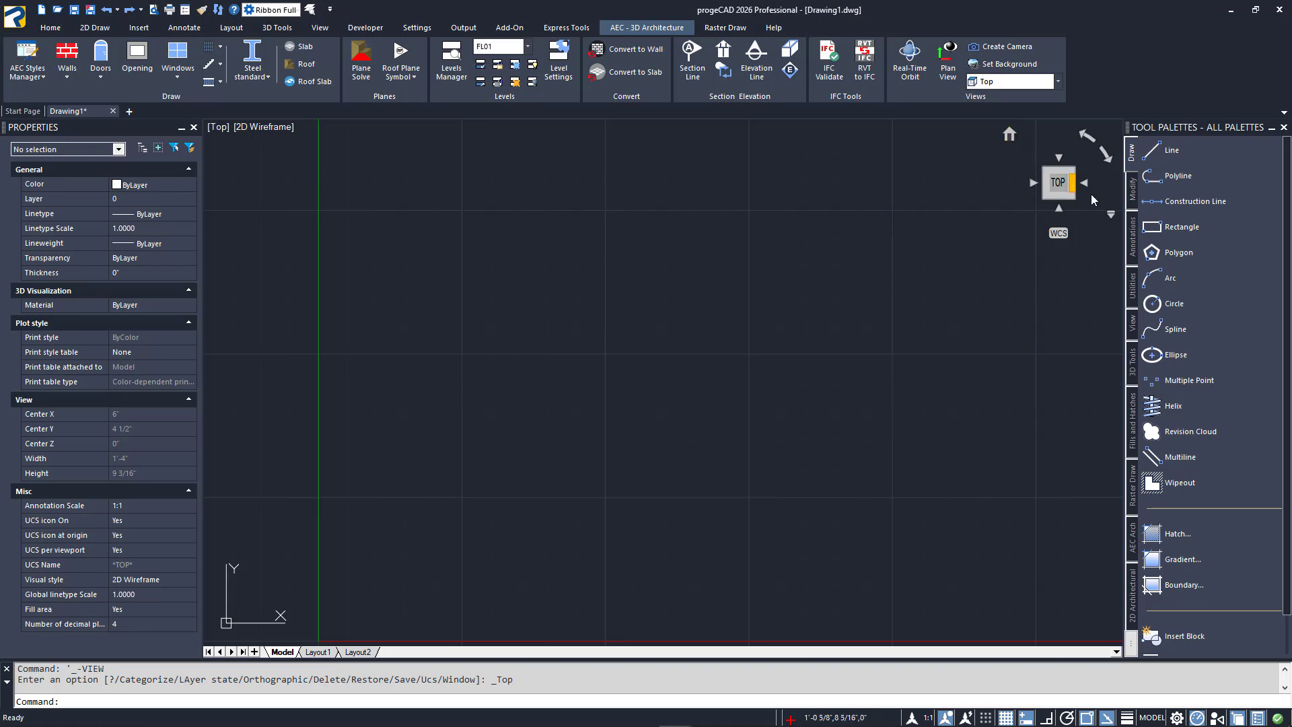
pyautogui.click(1110, 216)
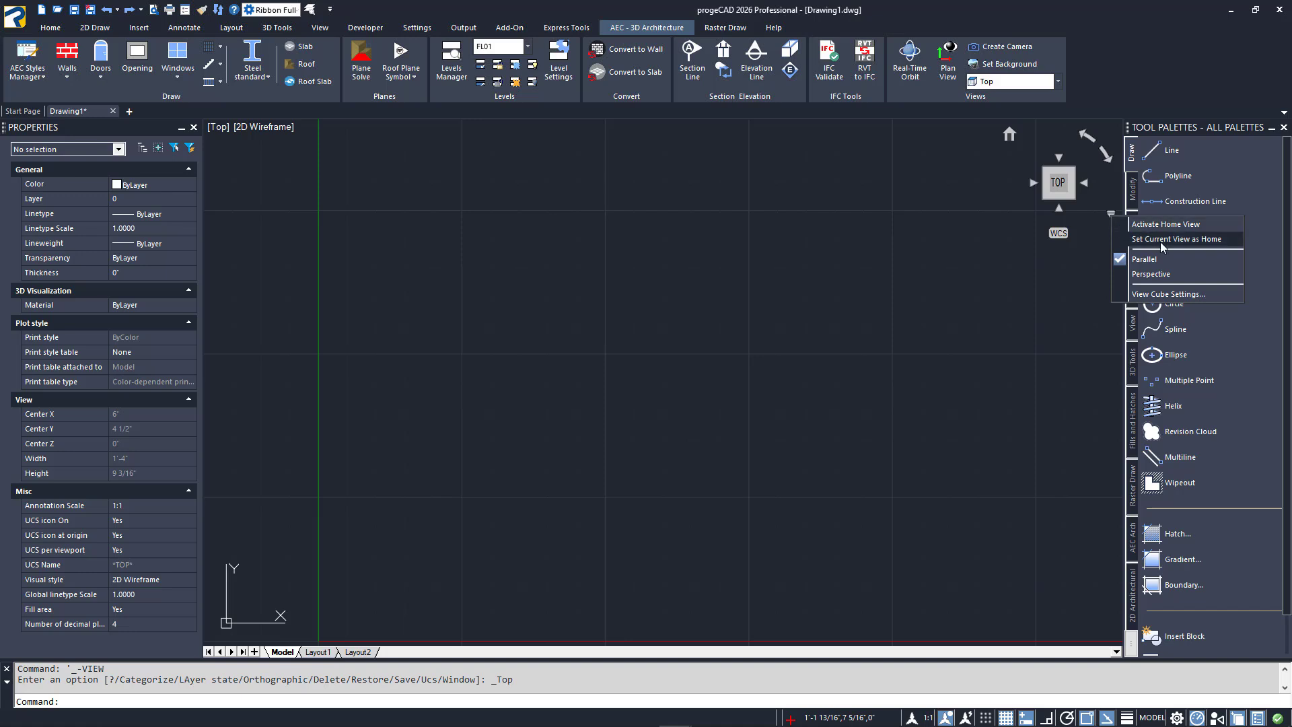
pyautogui.click(1111, 215)
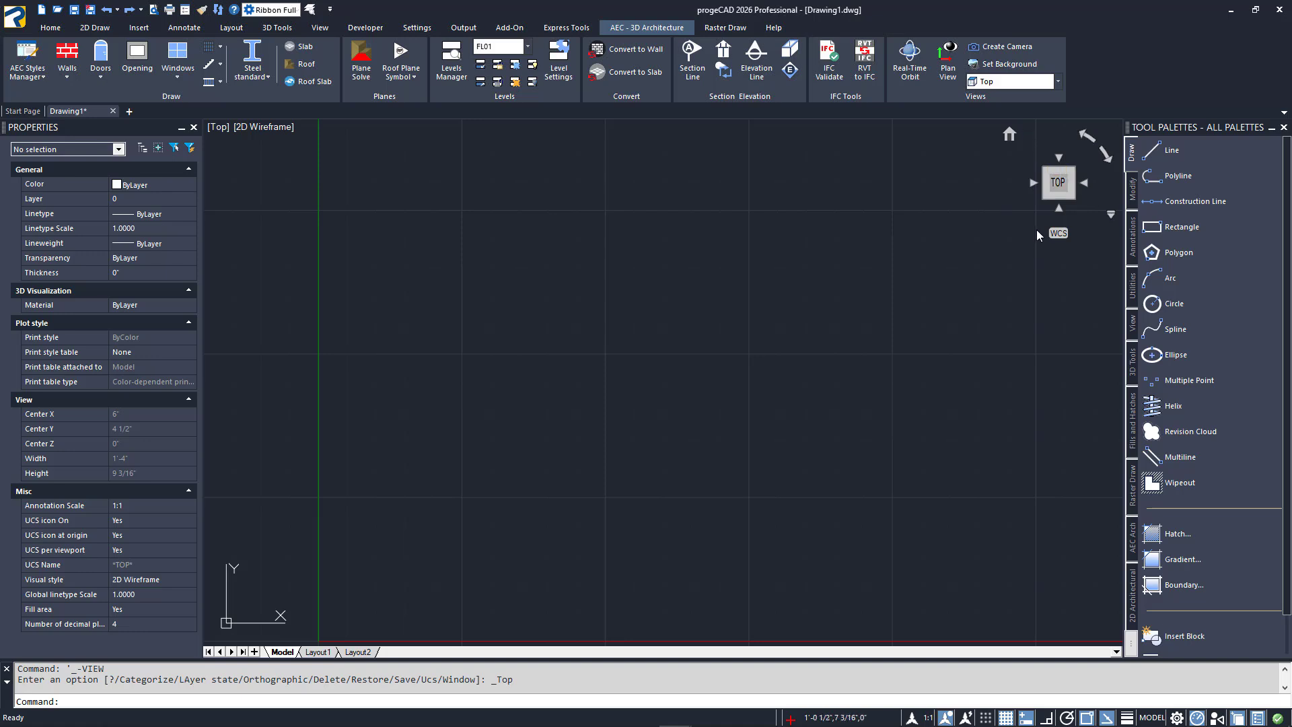
pyautogui.click(1068, 232)
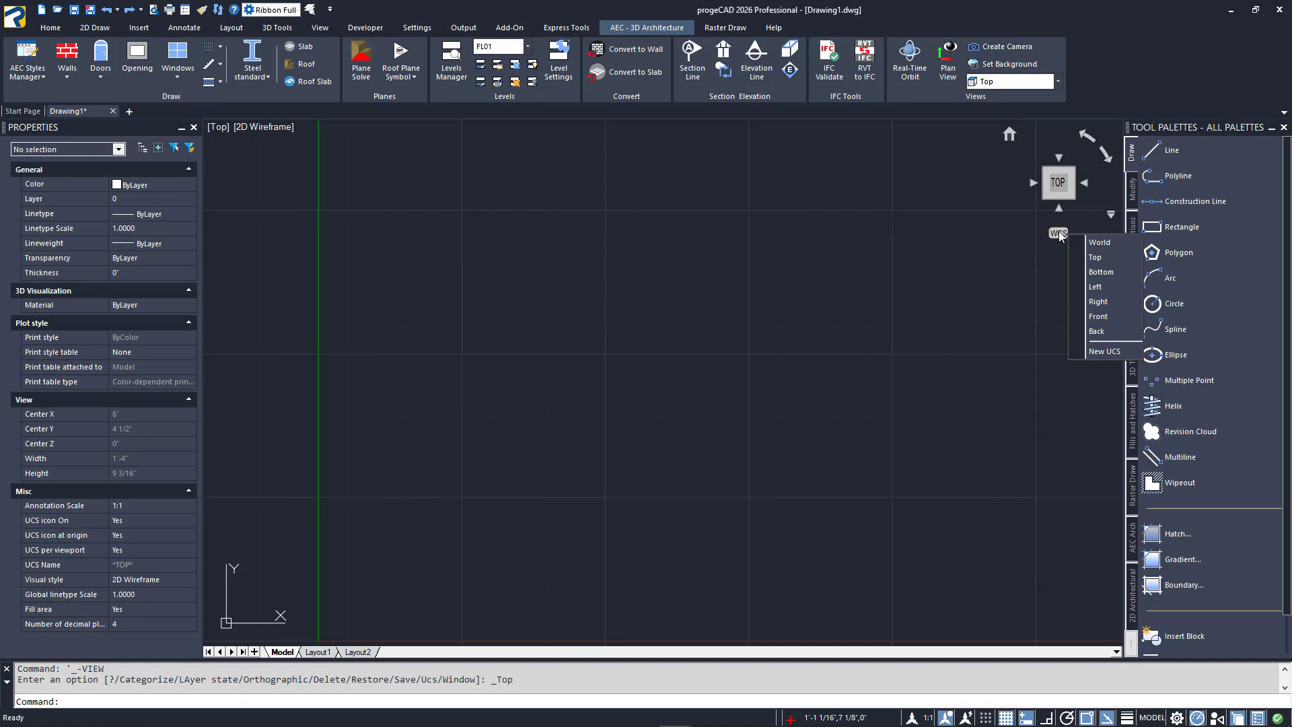
pyautogui.click(1059, 233)
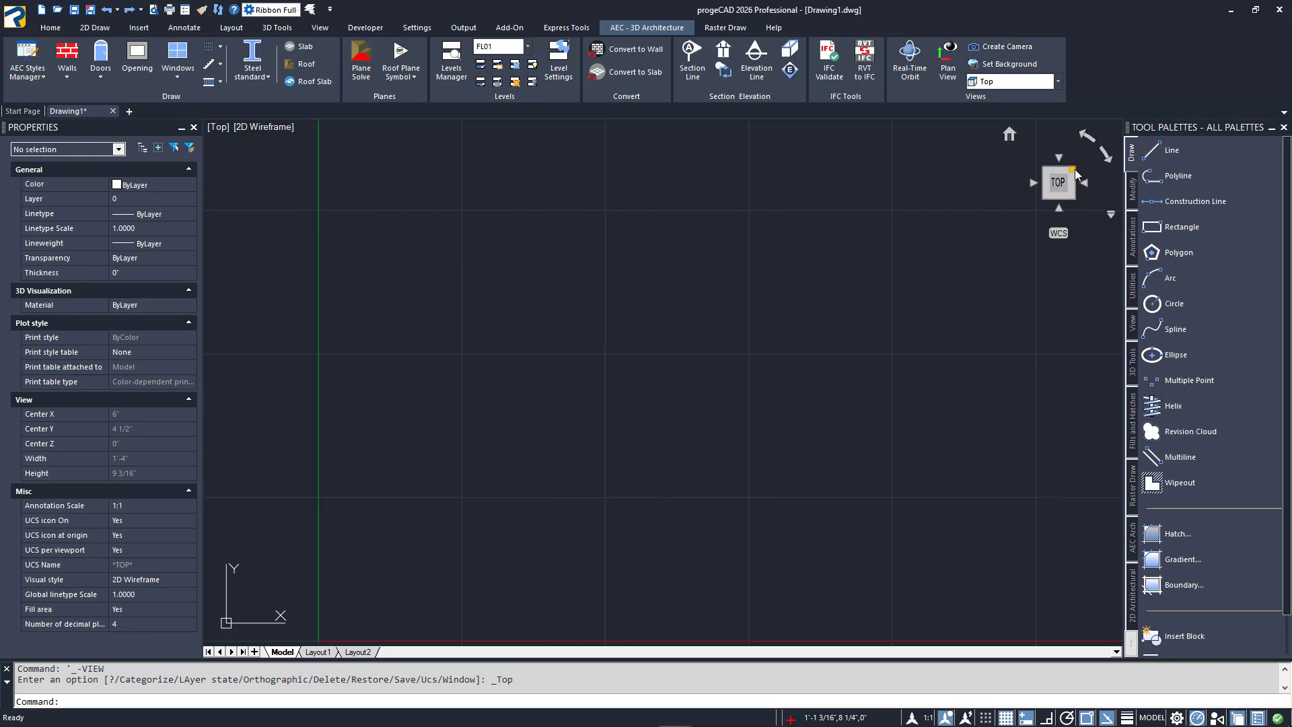
# Switch to the SW Isometric view and draw a freehand 3D box by its base corners and height
pyautogui.click(1042, 194)
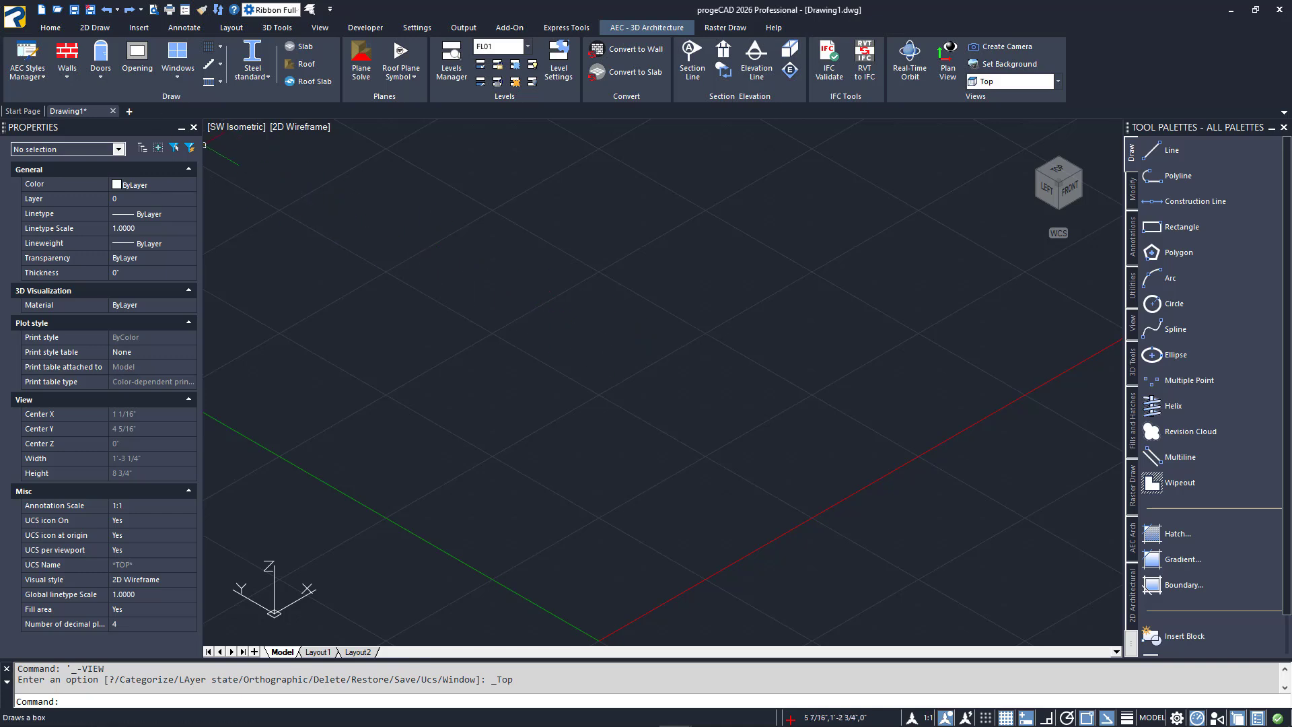
pyautogui.click(205, 144)
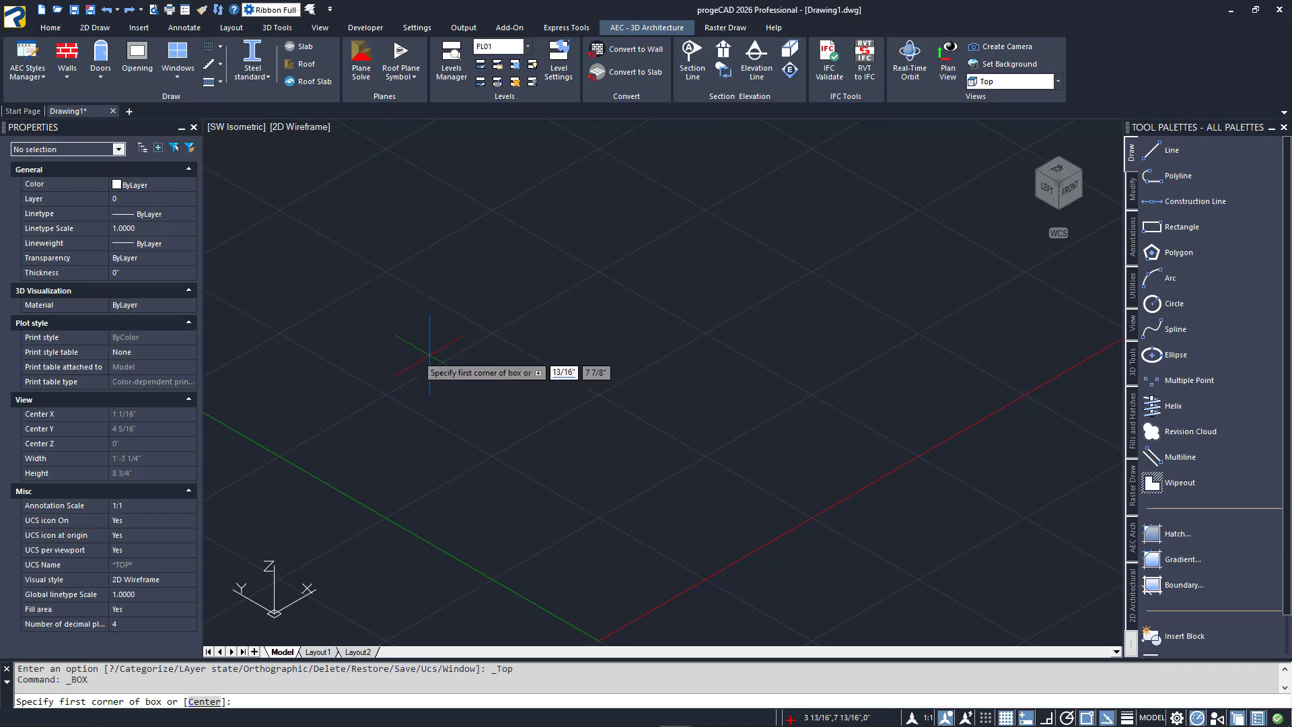
pyautogui.click(485, 330)
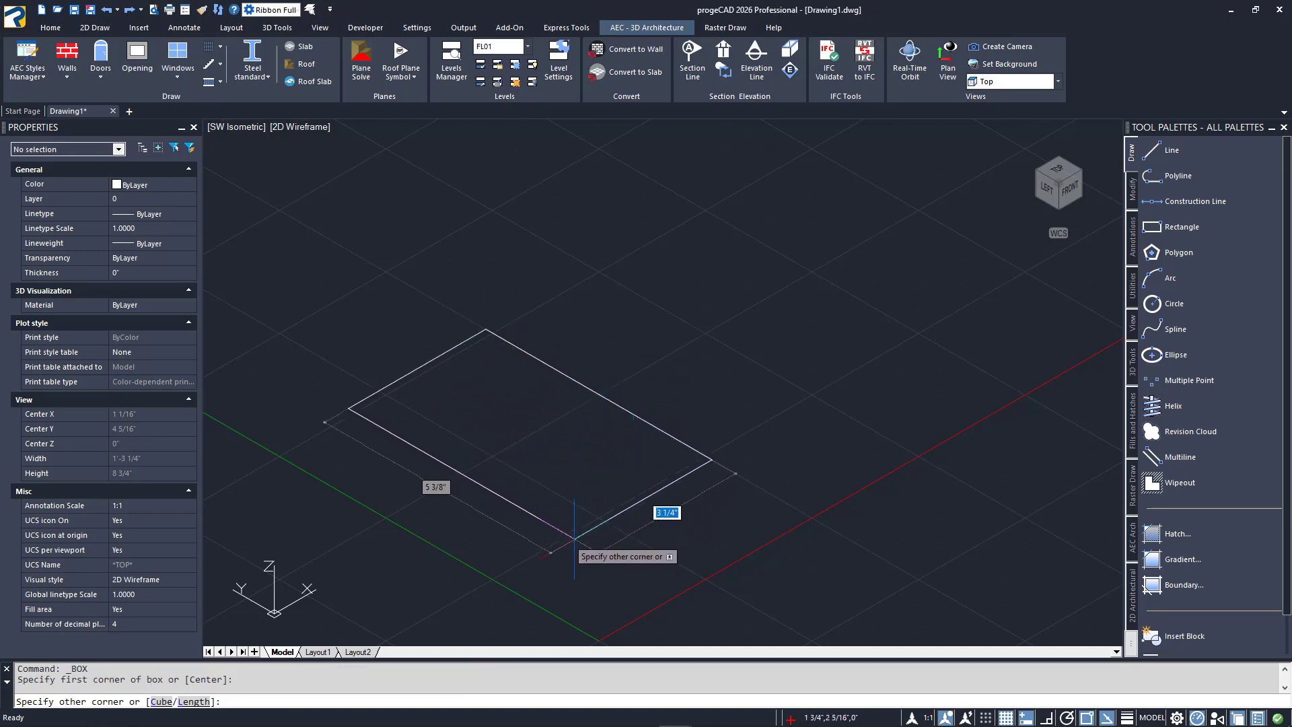
pyautogui.click(519, 506)
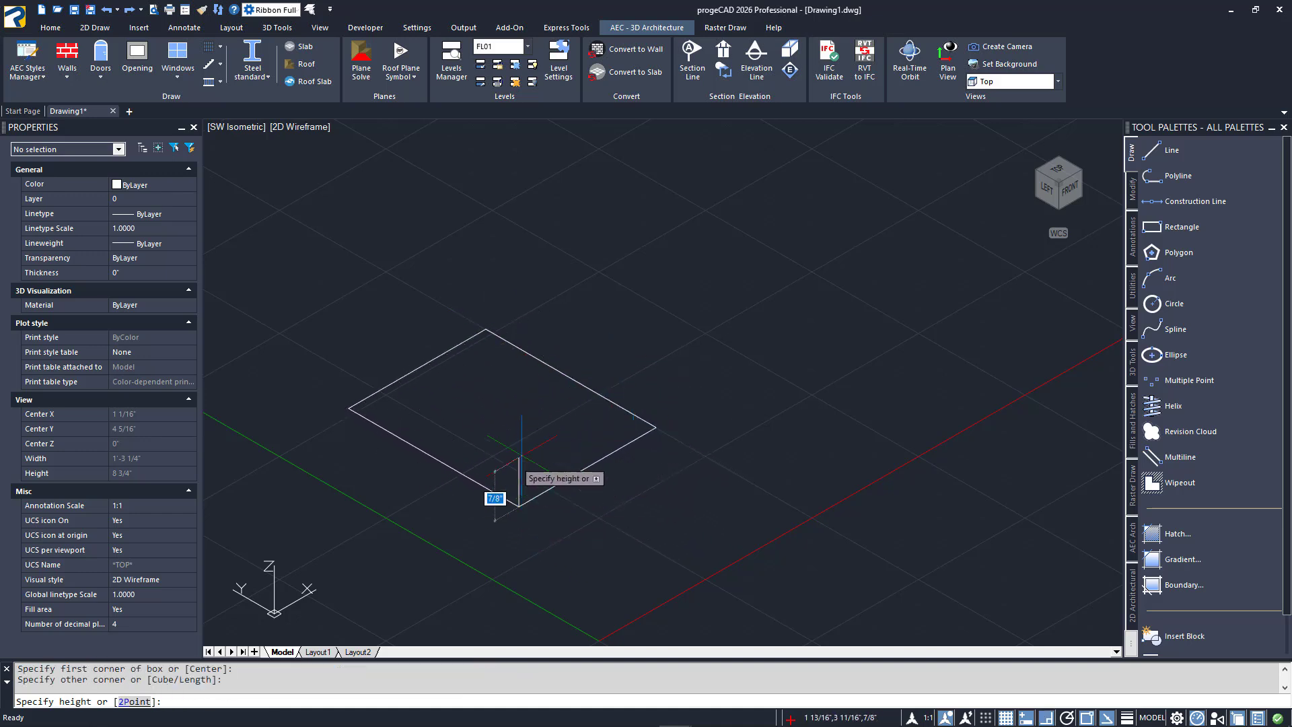
pyautogui.click(533, 322)
pyautogui.click(326, 196)
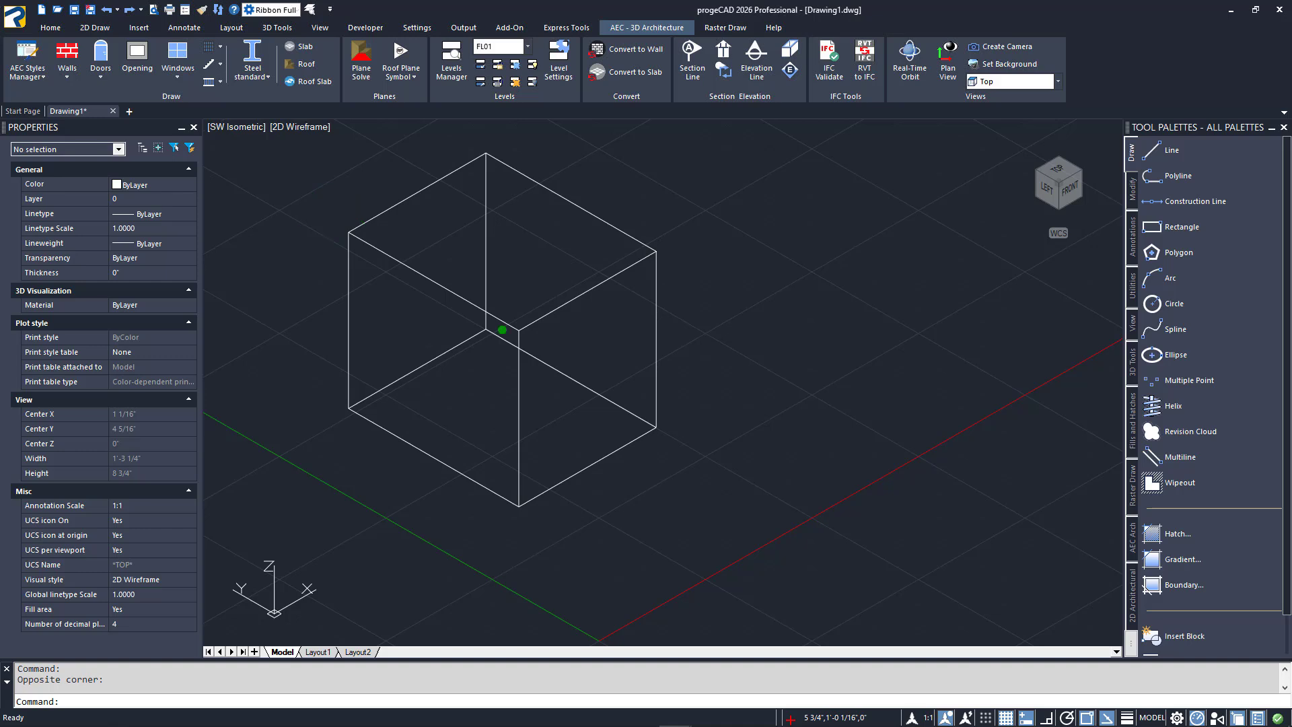
# Preview the box in the Conceptual visual style and return the viewport to 2D Wireframe
pyautogui.moveTo(330, 202)
pyautogui.keyDown('shift'); pyautogui.mouseDown(button='middle')
pyautogui.moveTo(319, 250)
pyautogui.moveTo(331, 173)
pyautogui.moveTo(392, 170)
pyautogui.moveTo(539, 205)
pyautogui.moveTo(421, 208)
pyautogui.moveTo(340, 184)
pyautogui.mouseUp(button='middle'); pyautogui.keyUp('shift')
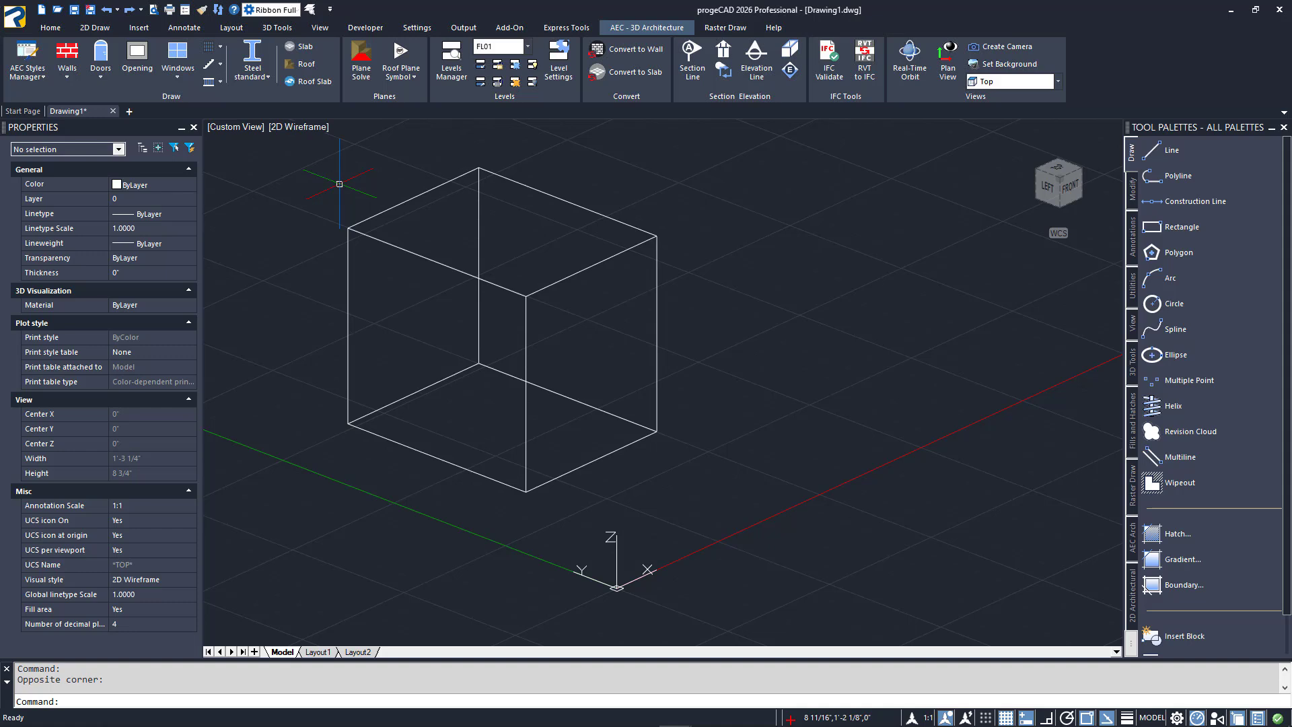
pyautogui.click(312, 130)
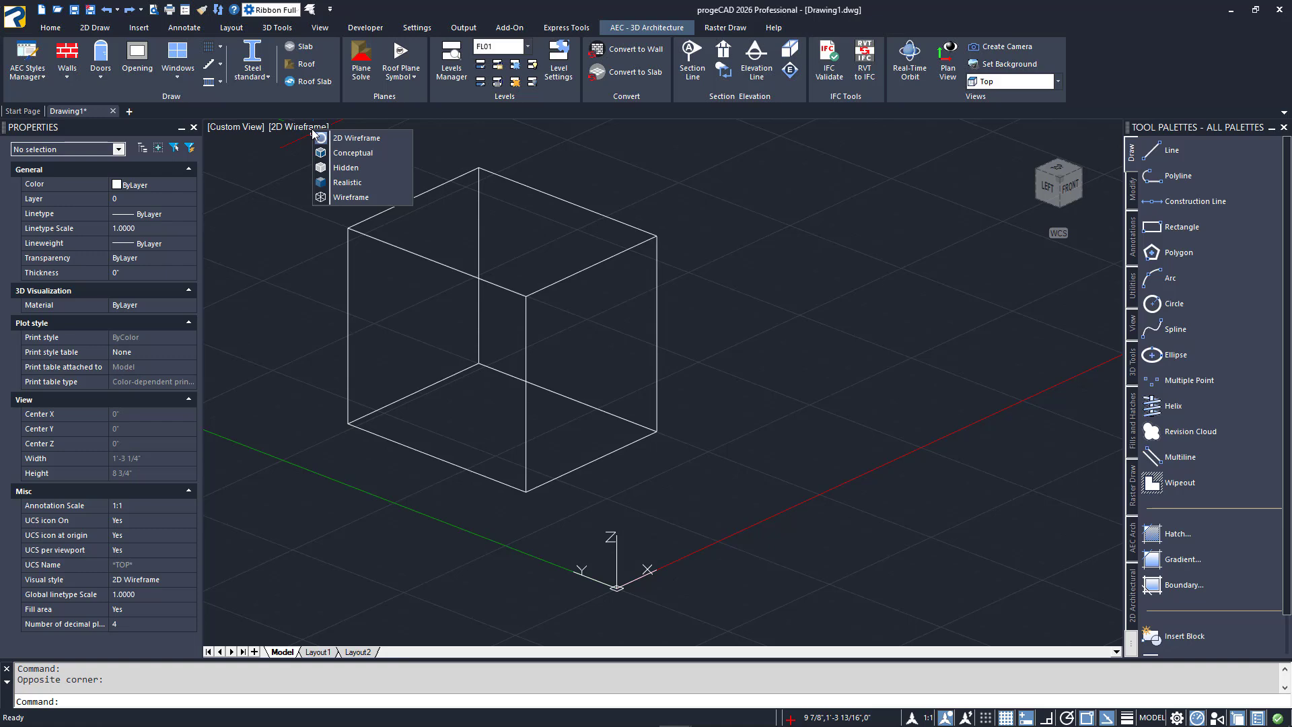
pyautogui.click(340, 153)
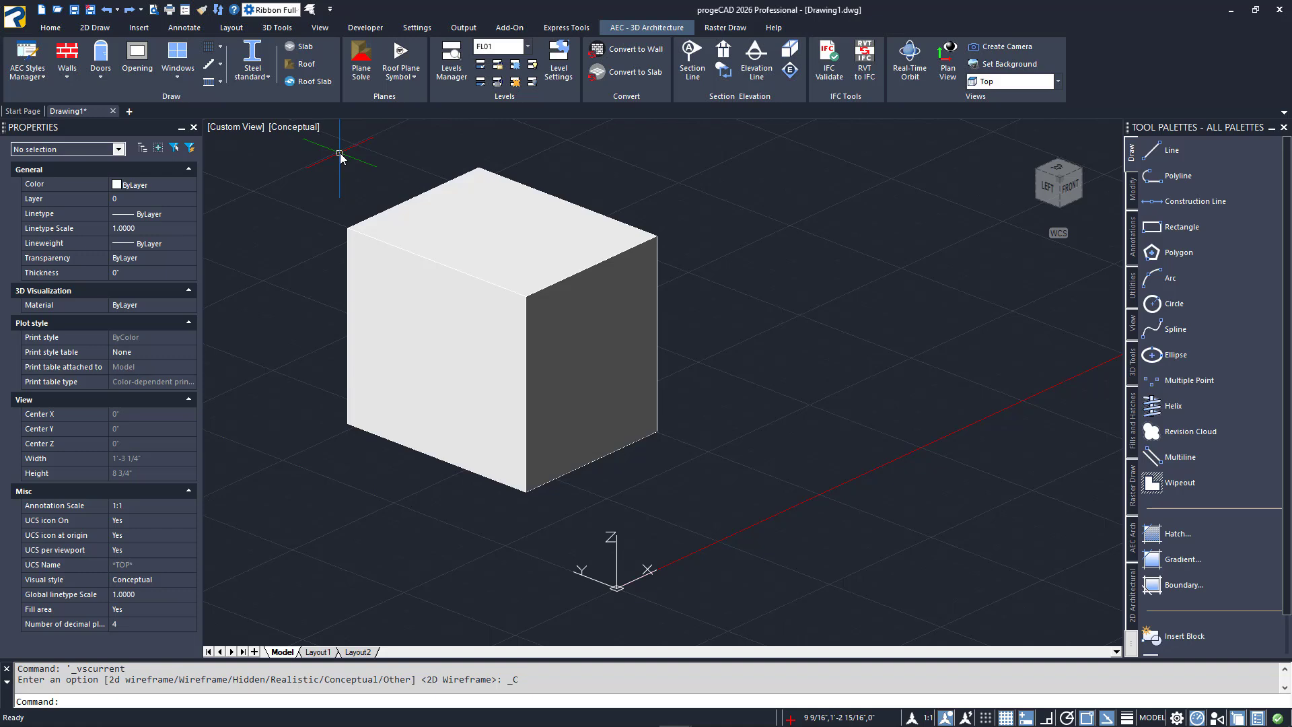
pyautogui.click(305, 128)
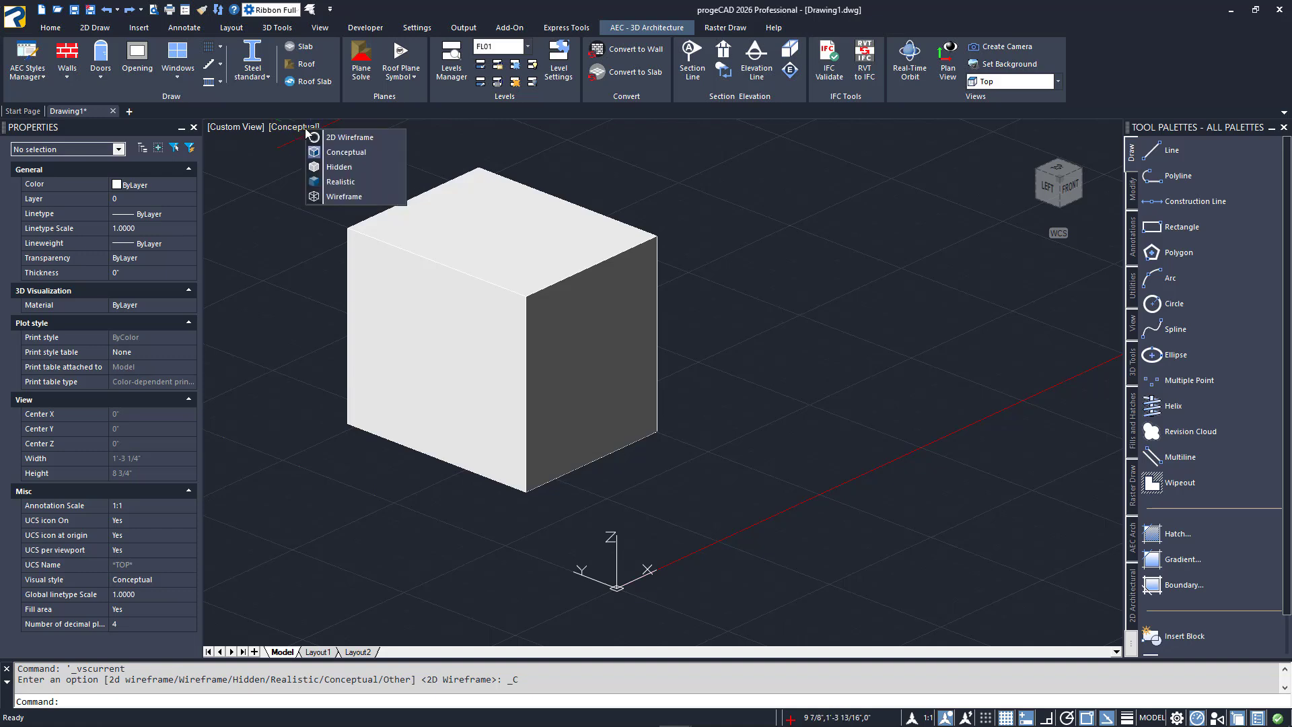
pyautogui.click(348, 138)
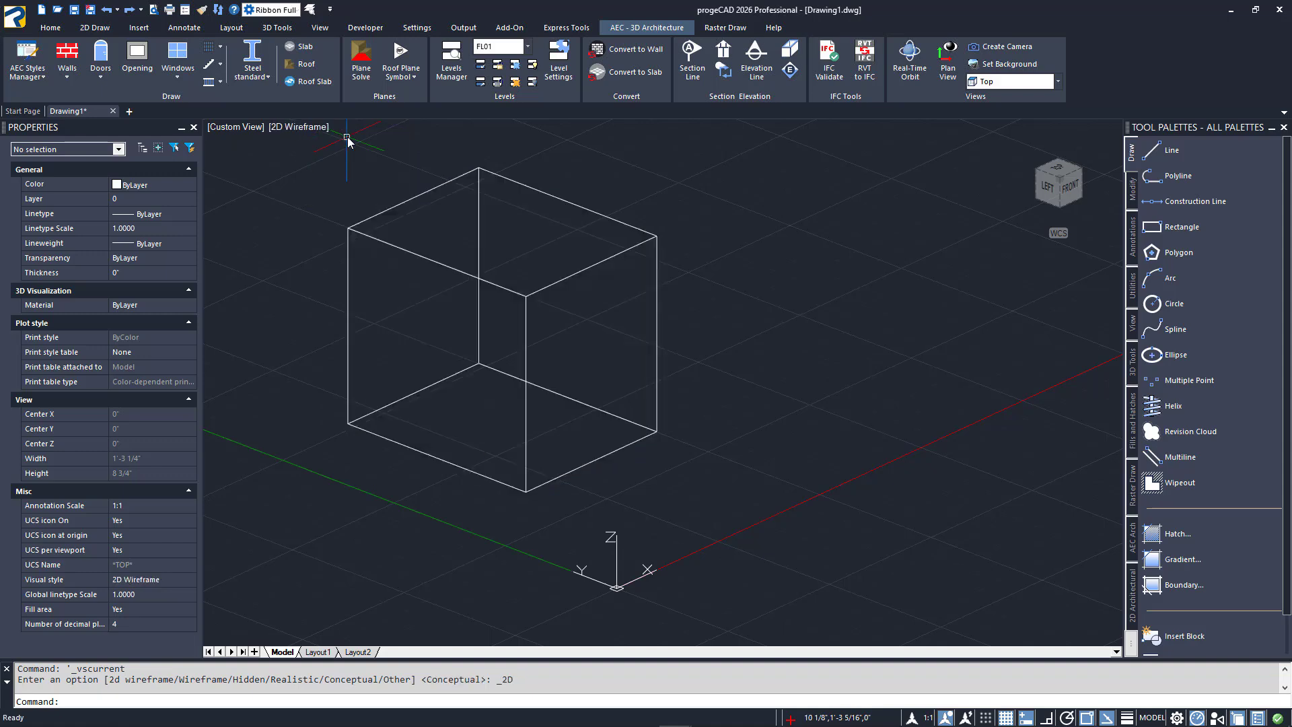